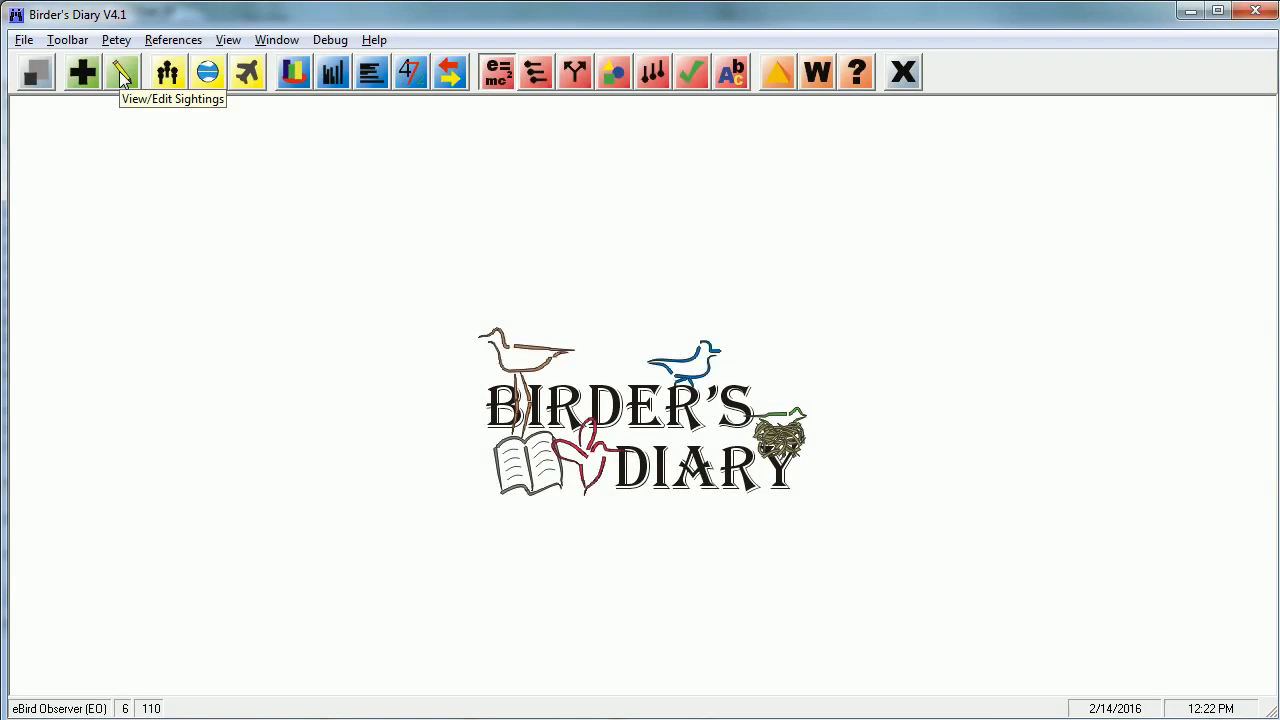
- Open the eBird Observer's sightings for viewing and editing, using the Birds - Clements-Cornell - World 2015 taxonomy
left_click(122, 78)
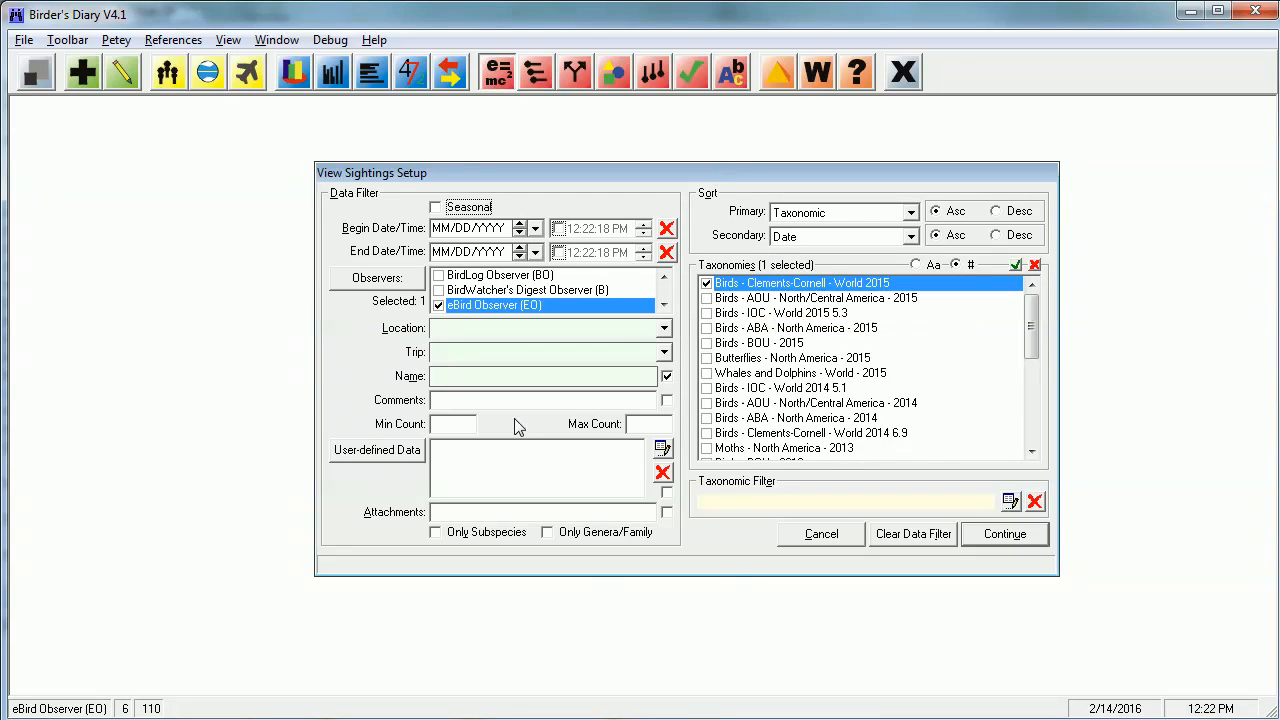
left_click(1010, 536)
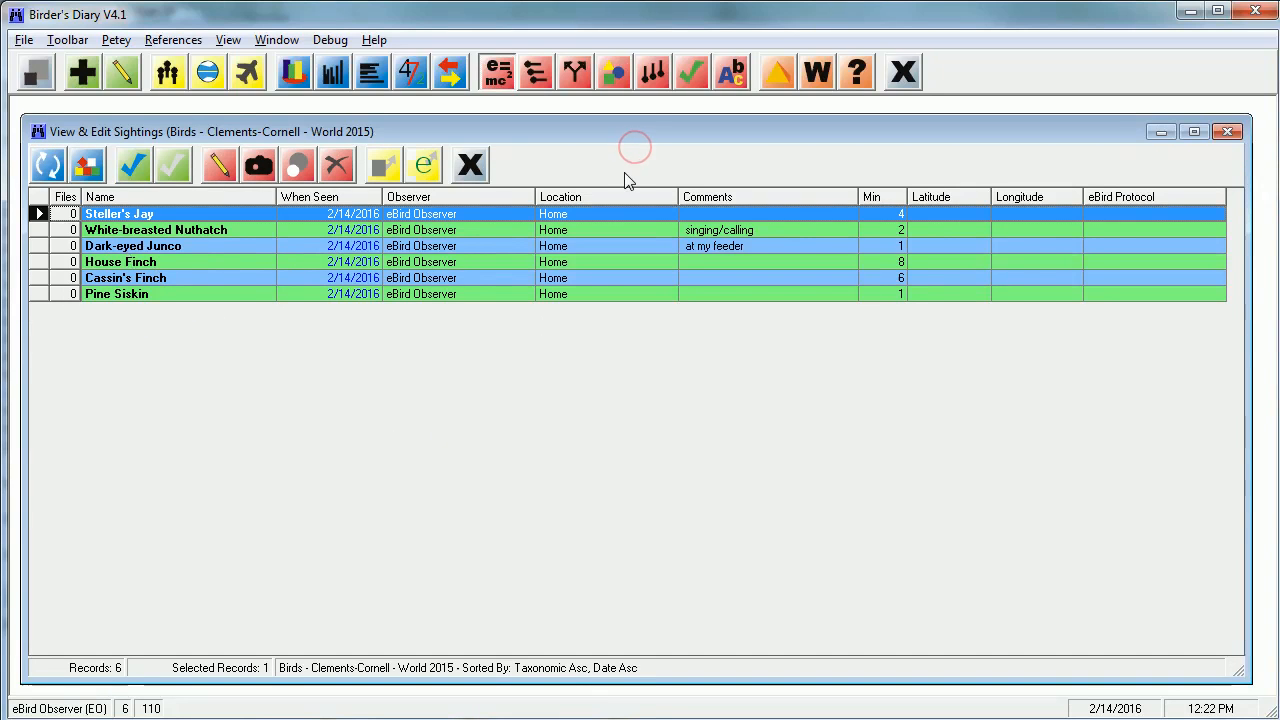
left_click(172, 260)
left_click(170, 212, "ctrl")
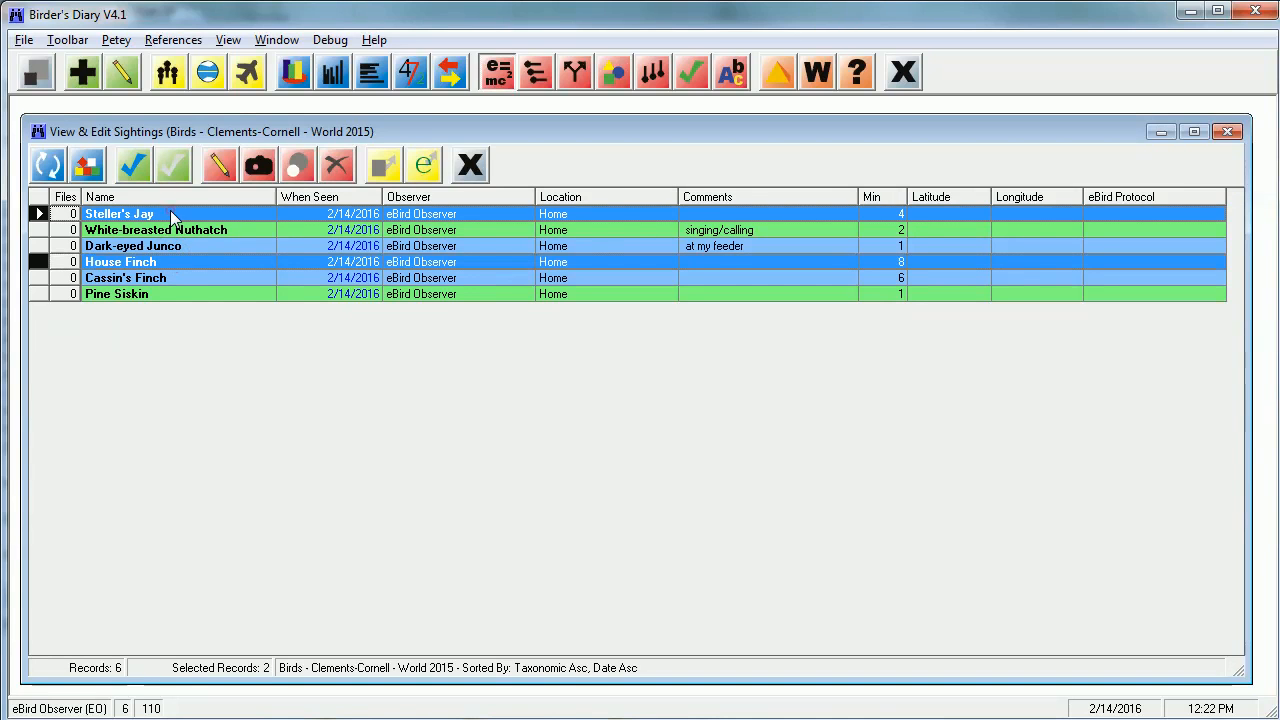
left_click(152, 278, "ctrl")
left_click(149, 294, "ctrl")
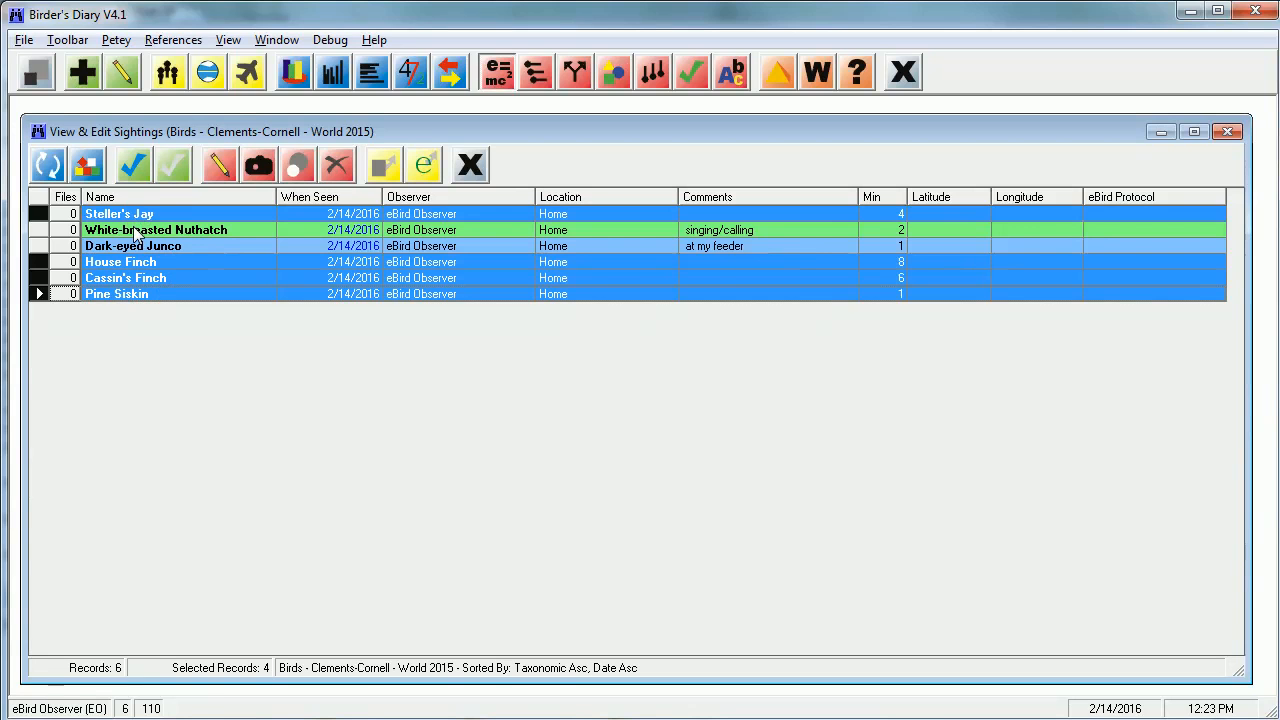
left_click(172, 165)
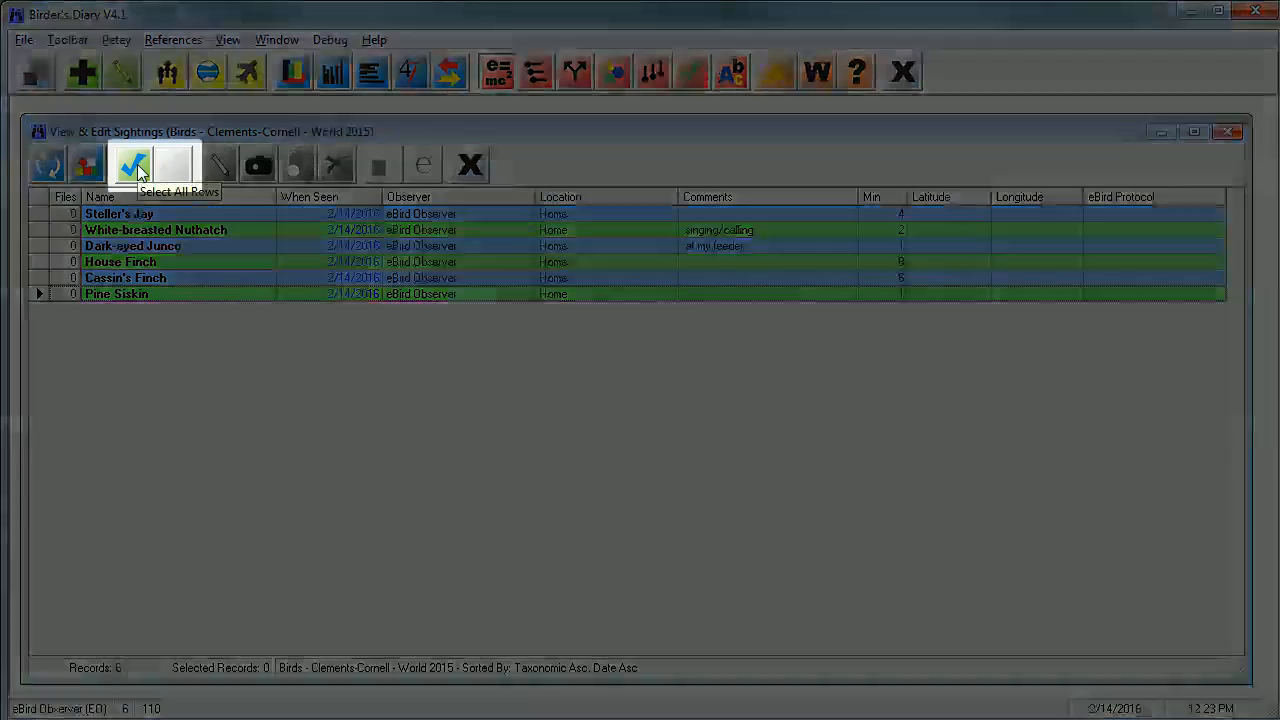
- Select all sightings in the list and start exporting them to an eBird import file
left_click(136, 168)
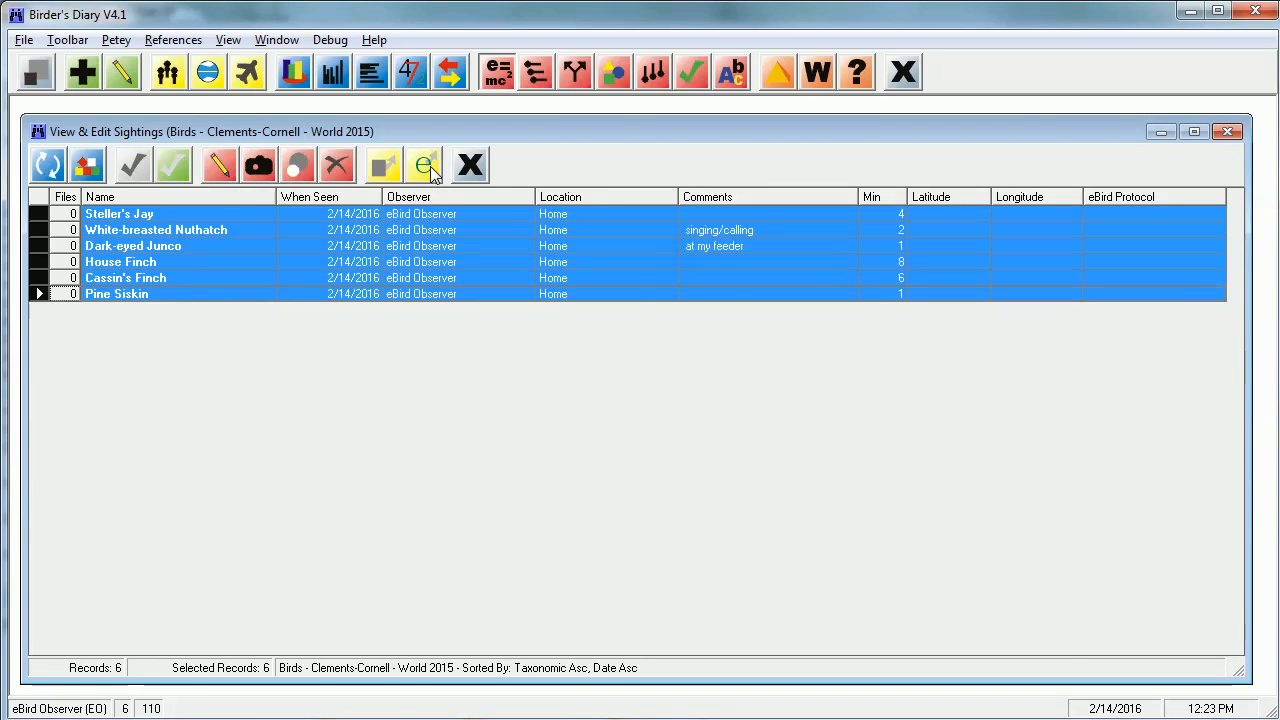
left_click(430, 166)
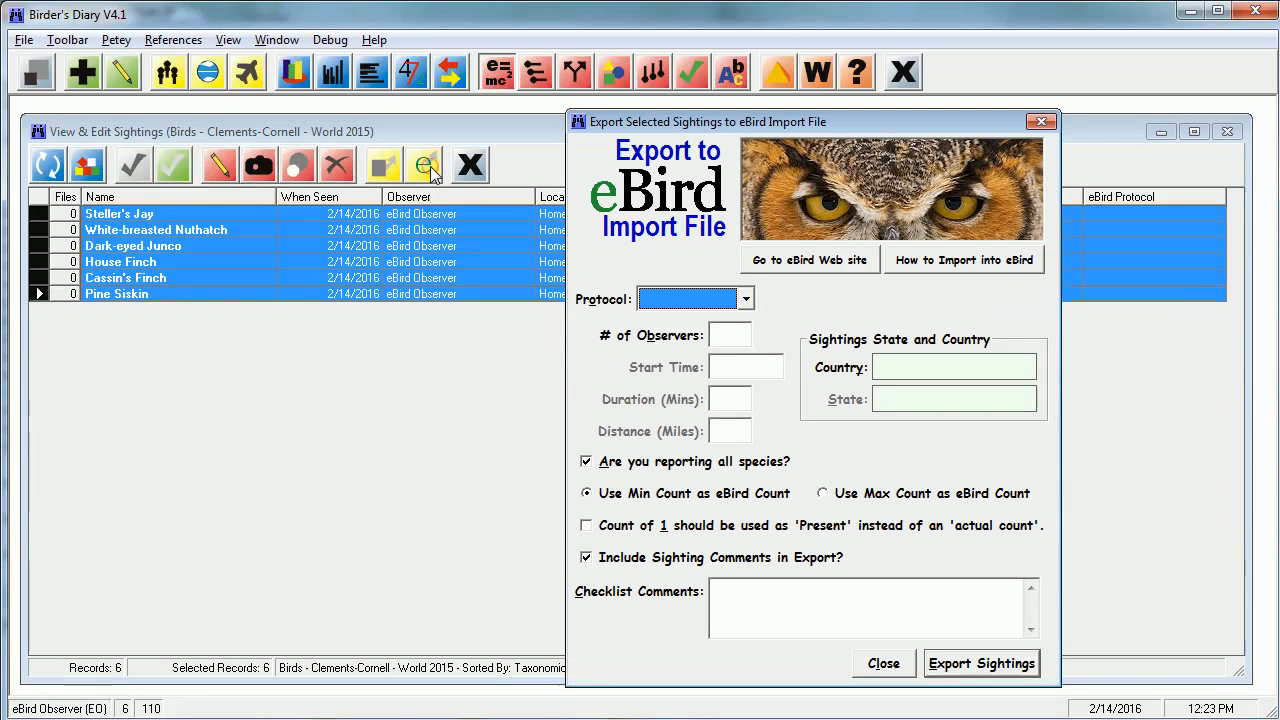
- Set the export to the Stationary protocol with 1 observer, start time 11:40 am and a duration of 5 minutes
left_click(746, 299)
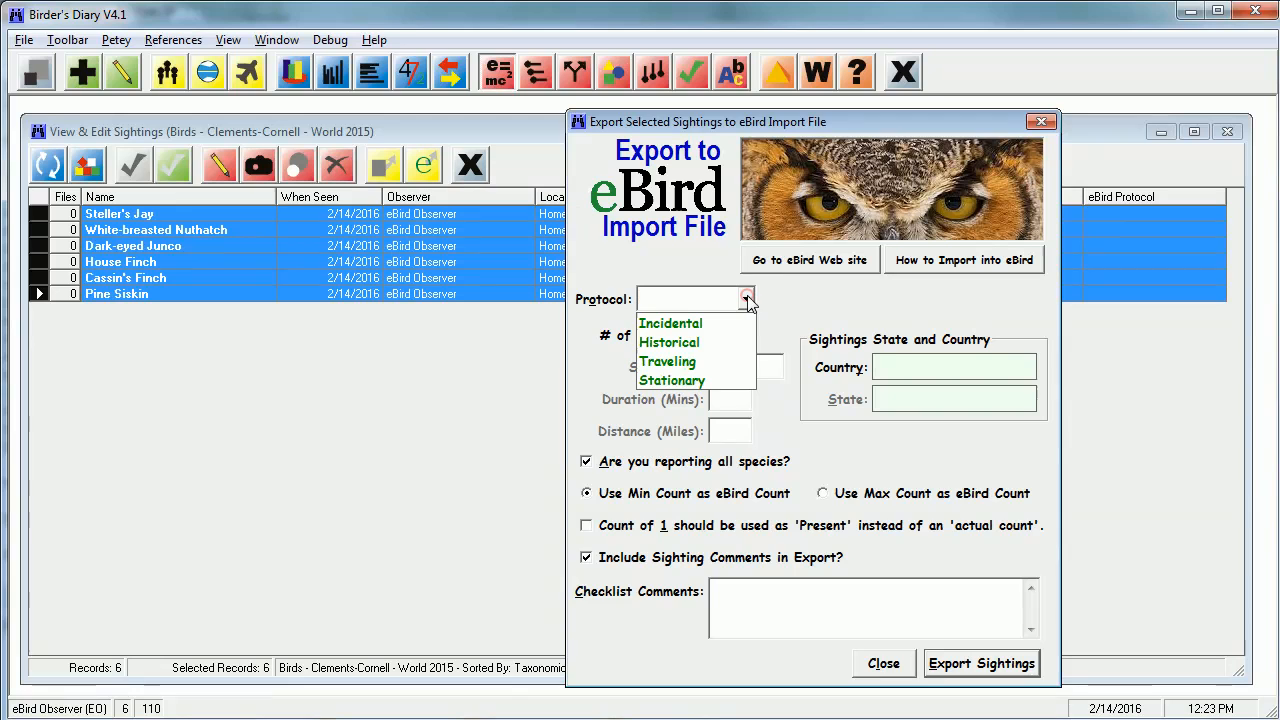
left_click(686, 384)
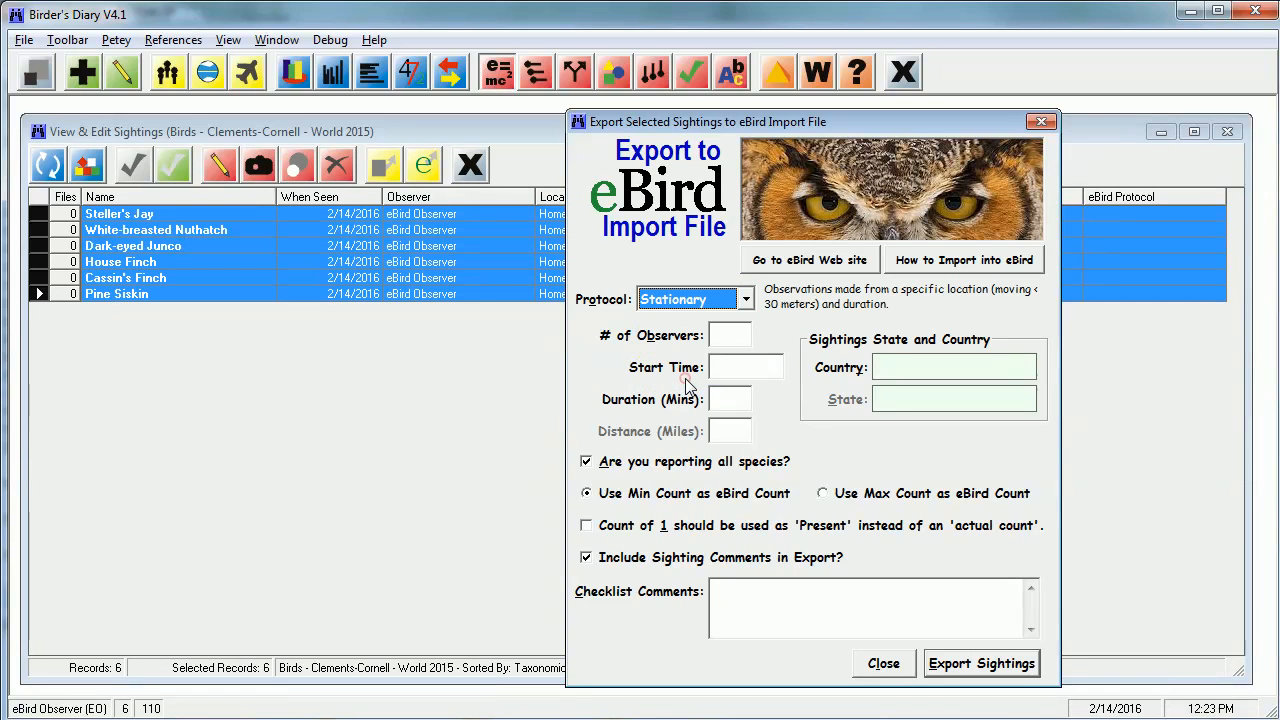
left_click(731, 333)
type("1")
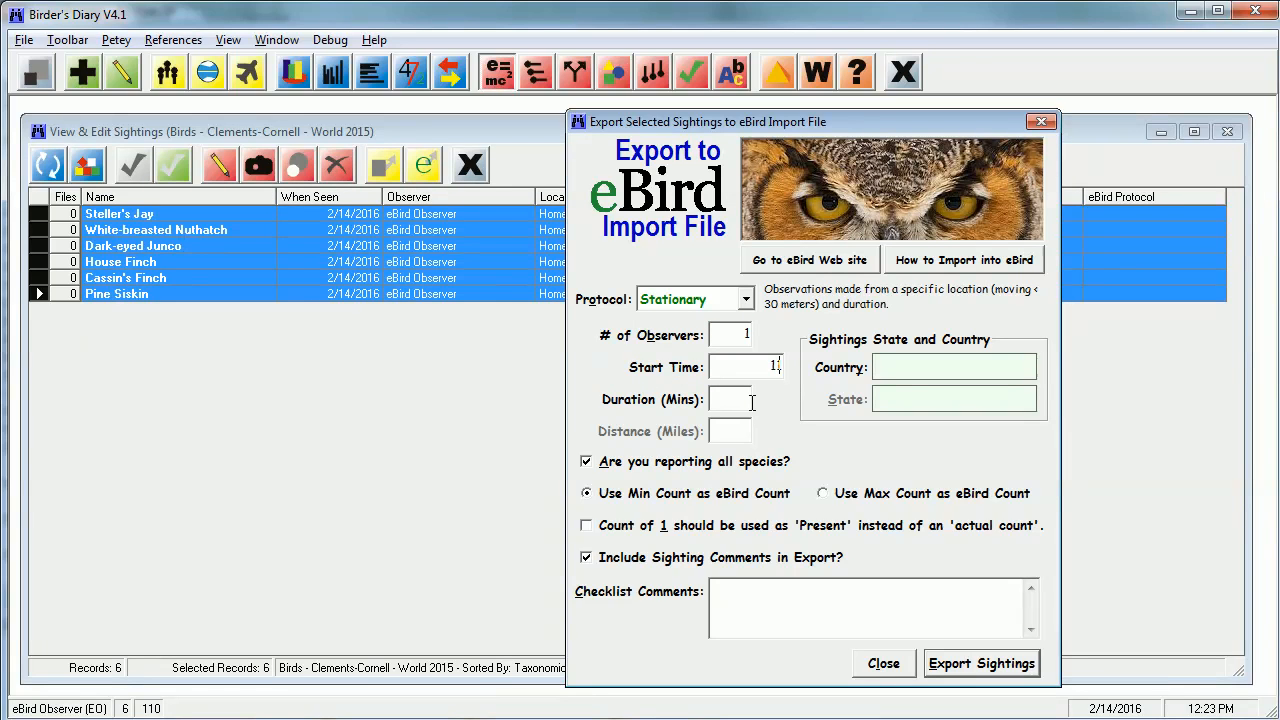
type("11:40 am")
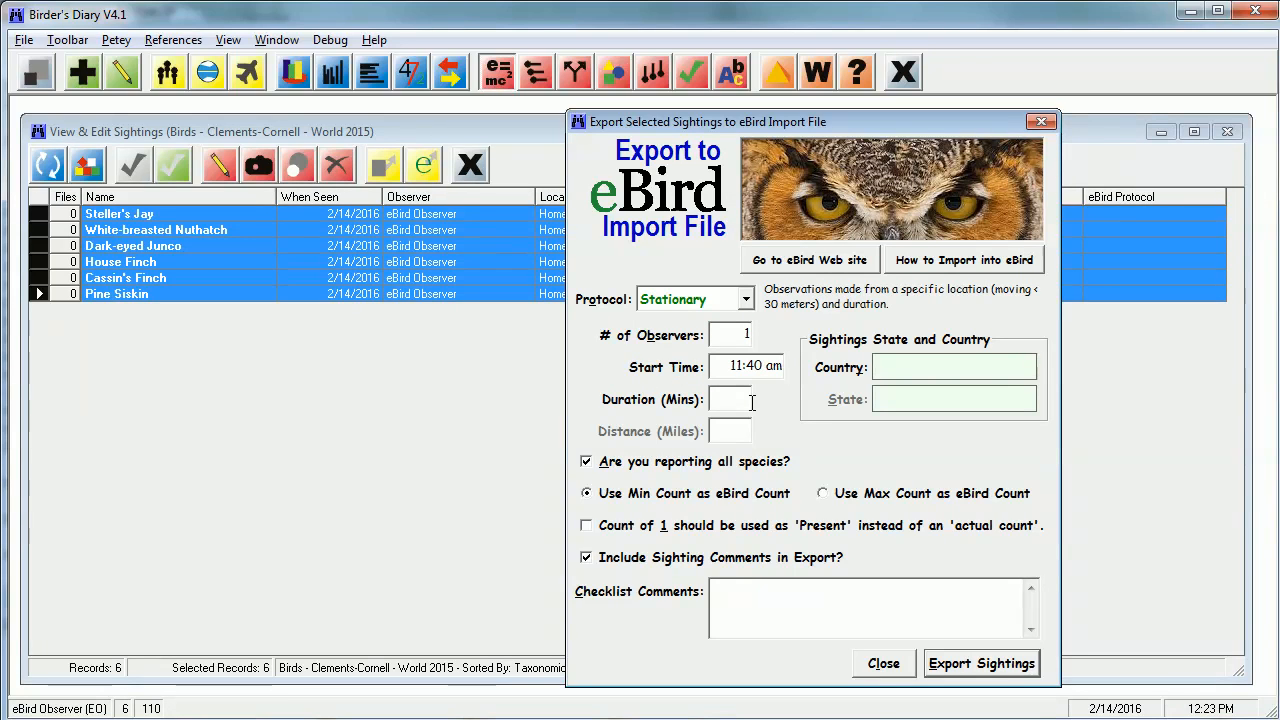
left_click(751, 399)
type("5")
- Set the sightings' country to United States and the state to Colorado
type("Uni")
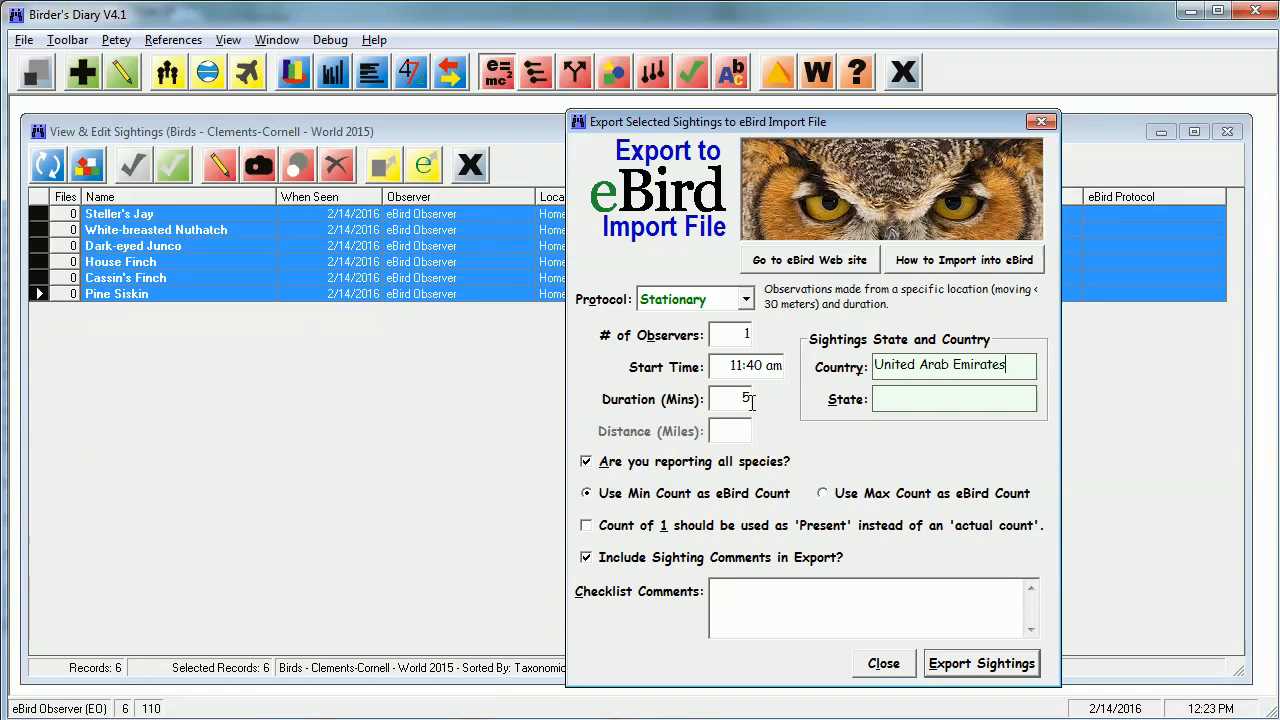
type("ted Stat")
key("Tab")
type("Colo")
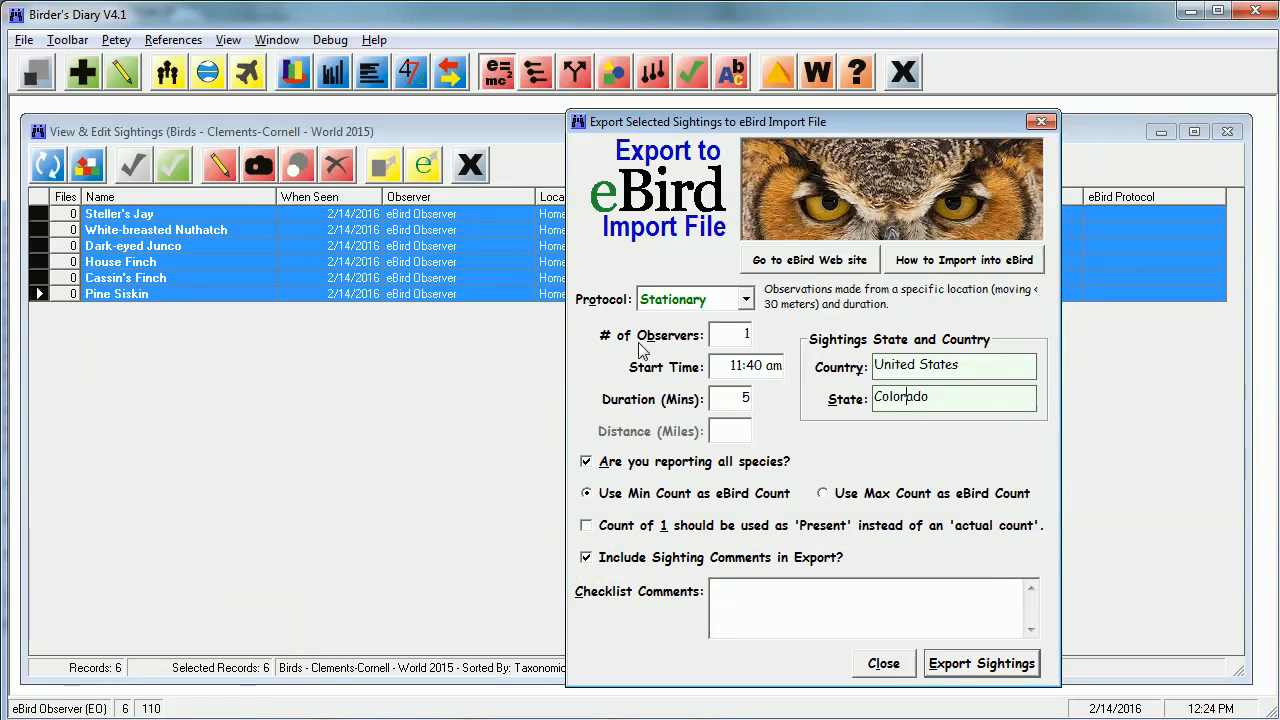
- Export the sightings to "bd export for ebird upload.csv" in the Testing folder, replacing the existing file
left_click_drag(790, 128, 437, 123)
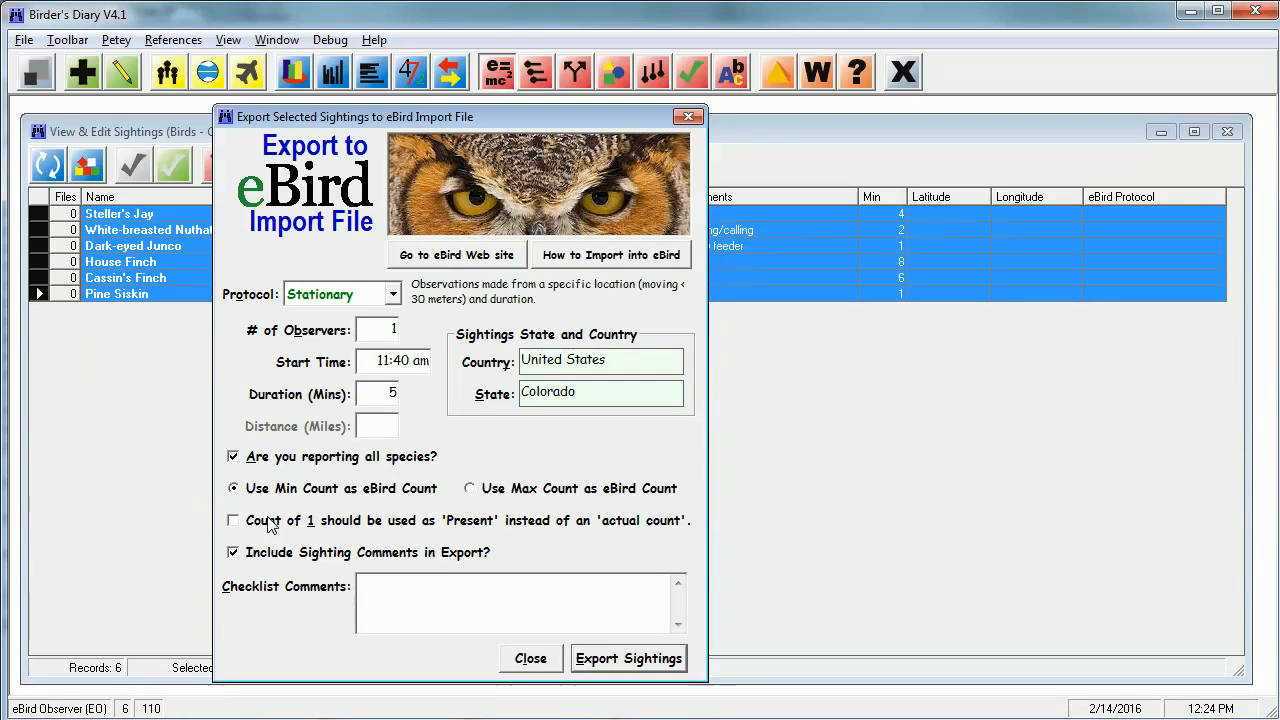
mouse_move(258, 532)
left_click(628, 660)
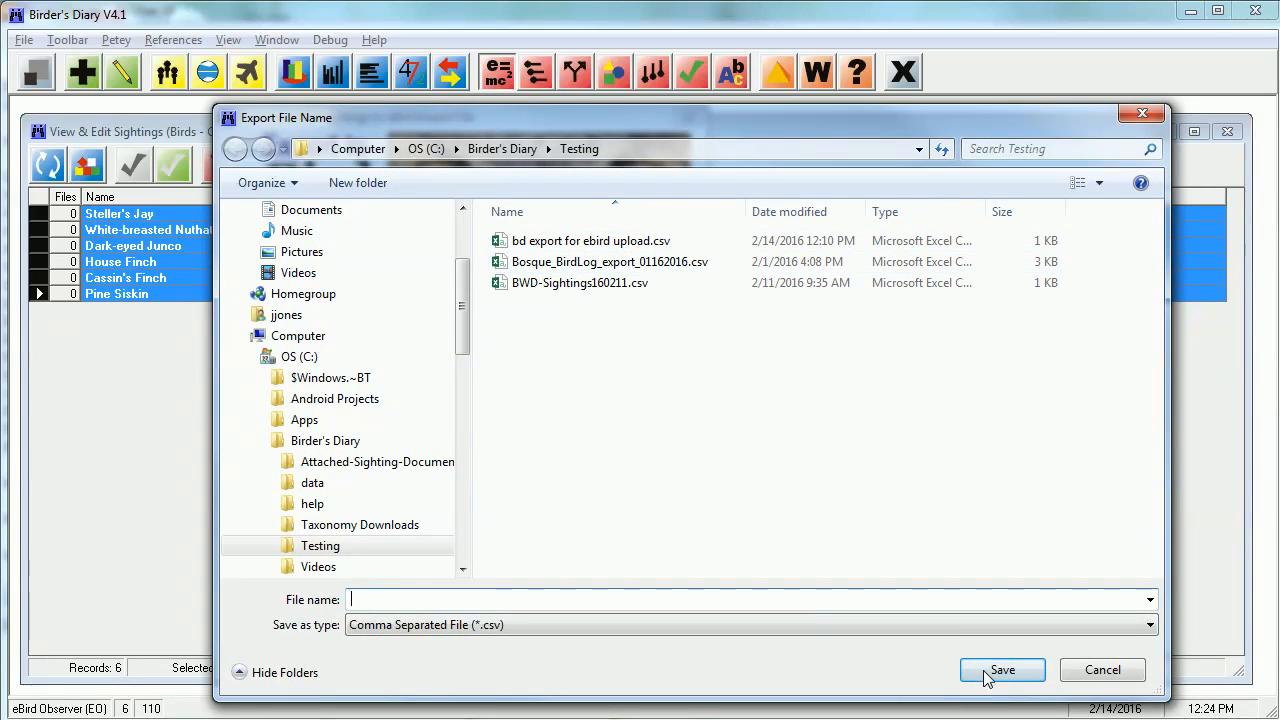
left_click(535, 240)
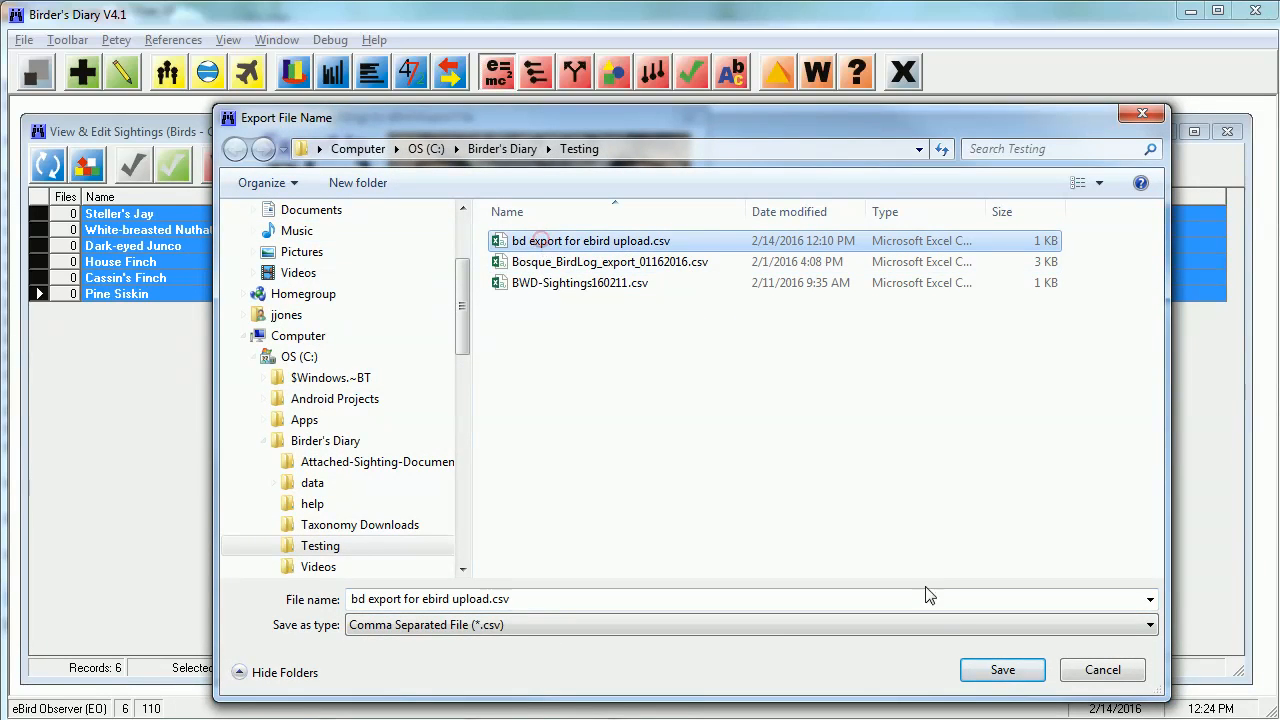
left_click(1000, 666)
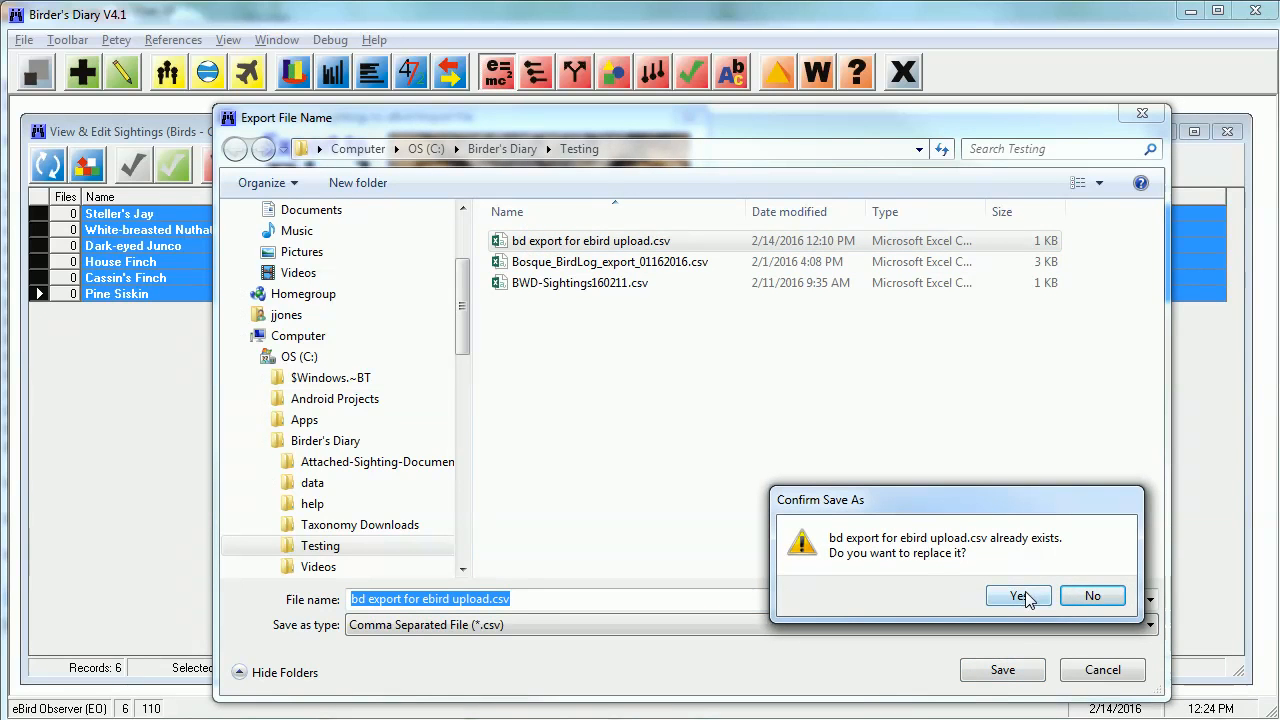
left_click(1019, 597)
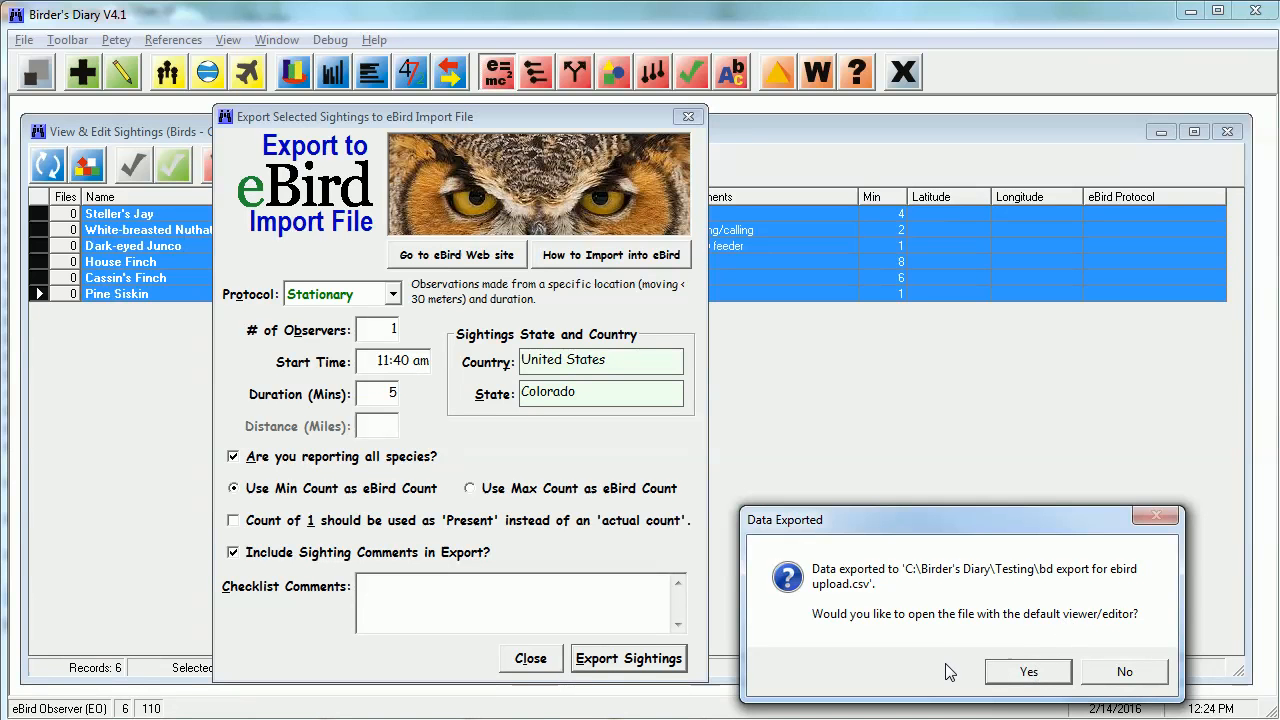
- Inspect the exported CSV in Excel with the date column widened to fit, and close it without saving
left_click(1030, 672)
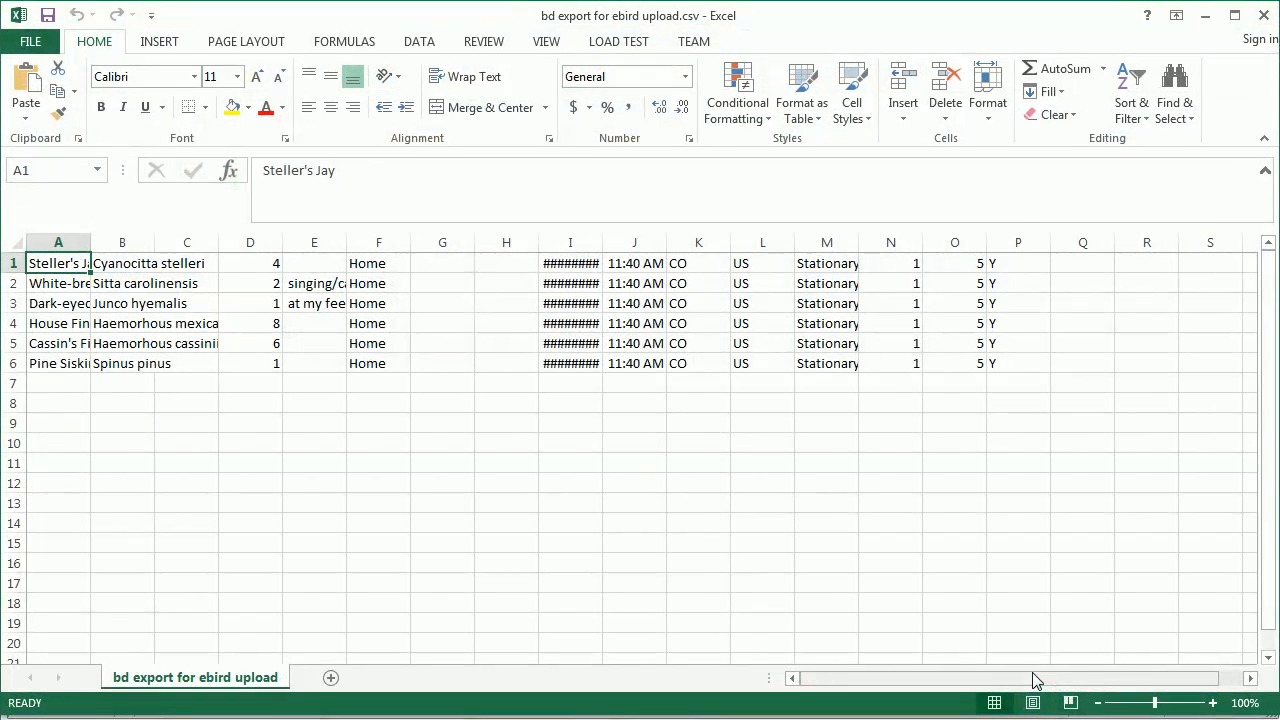
left_click(613, 240)
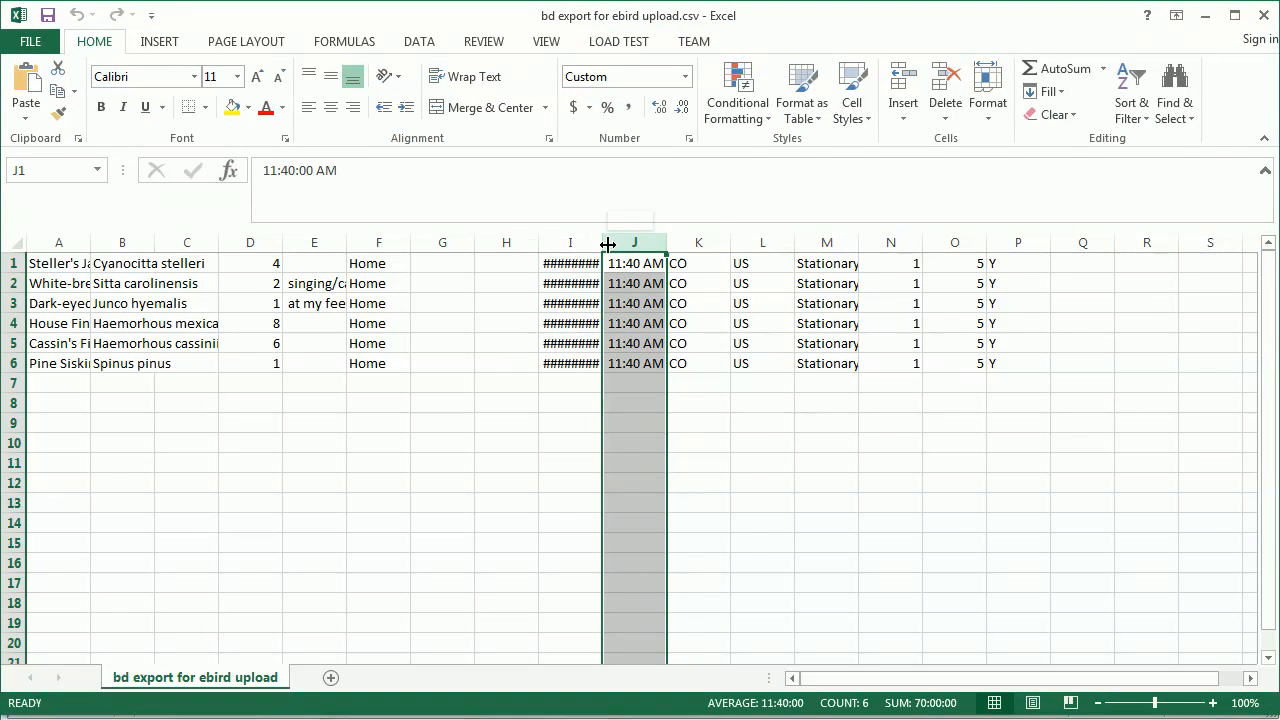
double_click(602, 243)
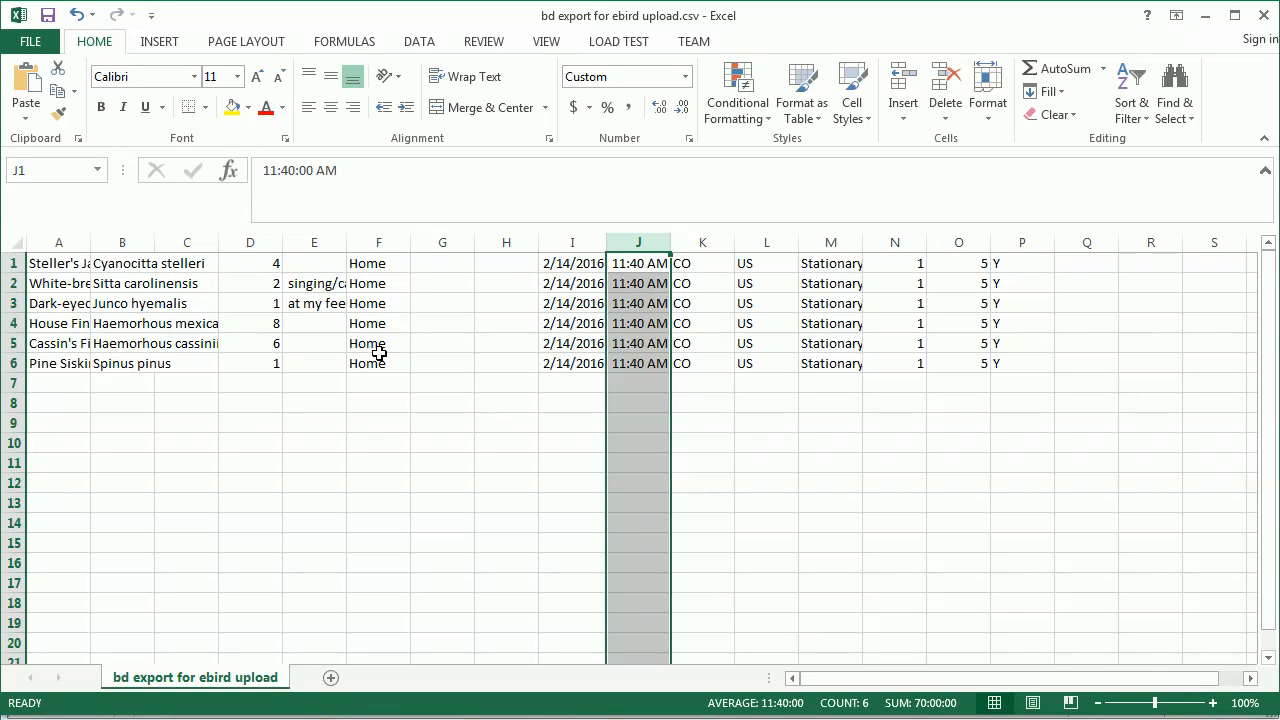
left_click(1265, 20)
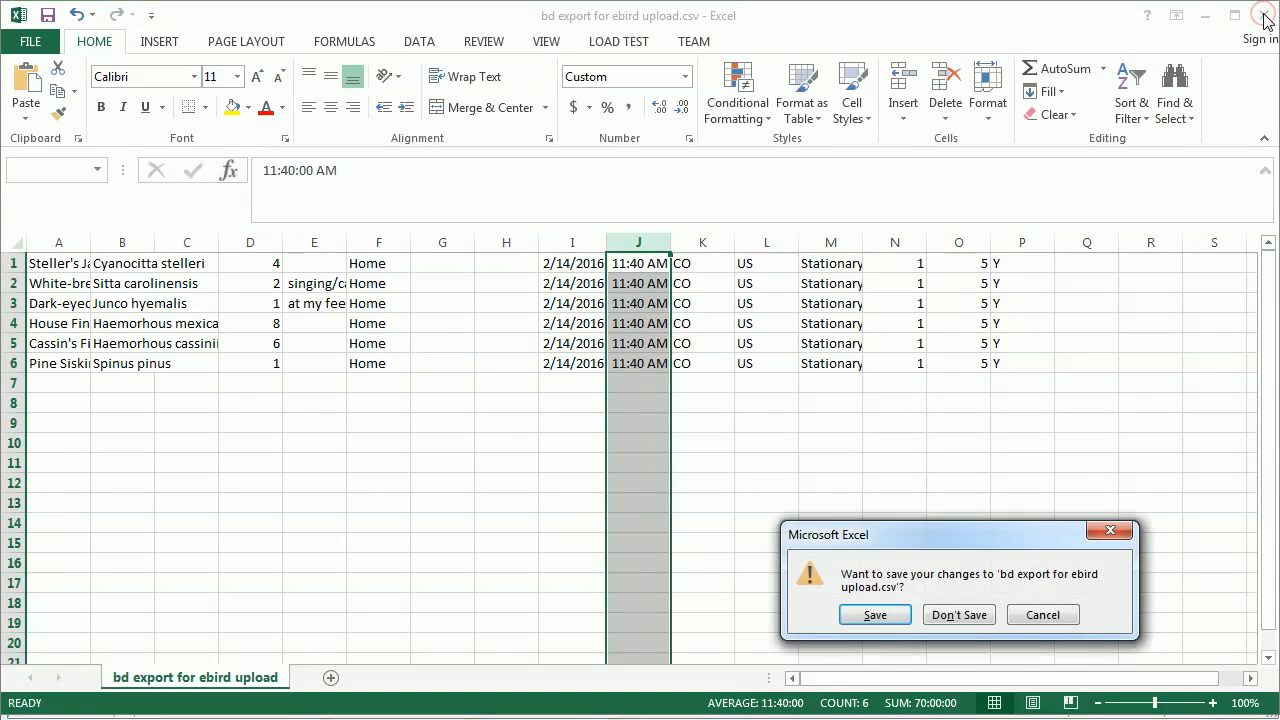
left_click(958, 614)
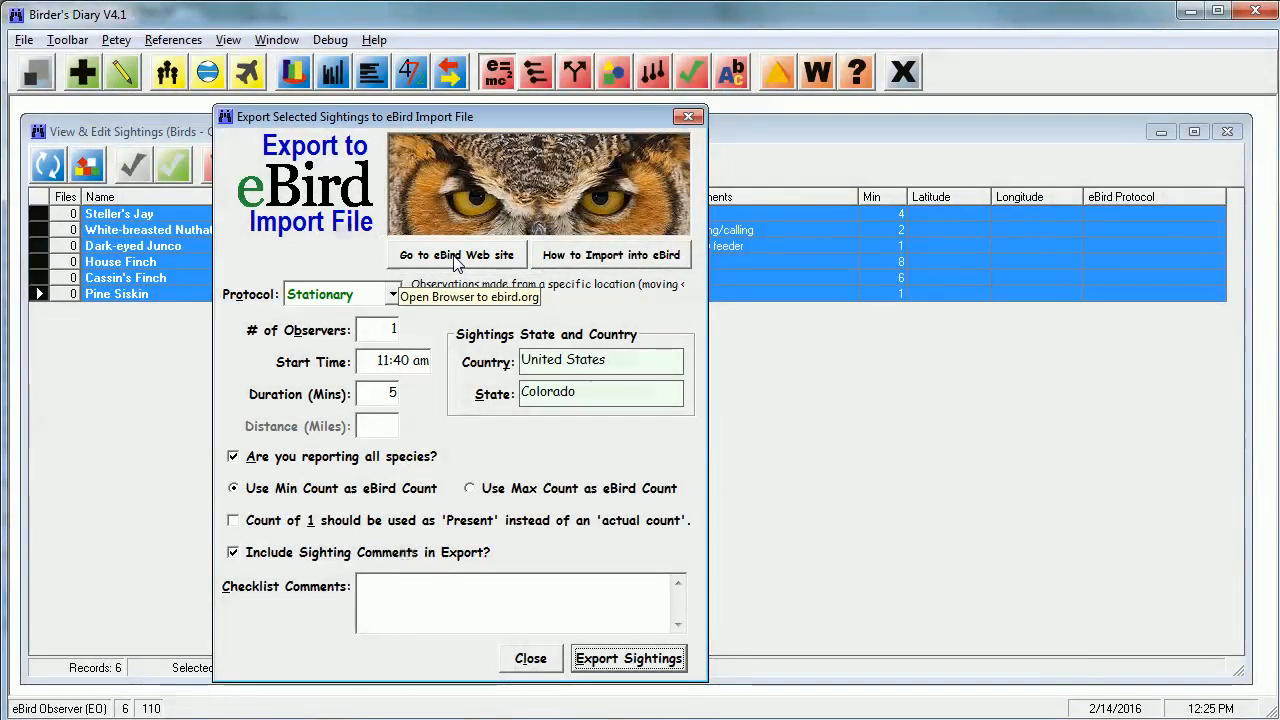
- Go to the eBird website from the export dialog and sign in to My eBird with the saved account
left_click(456, 256)
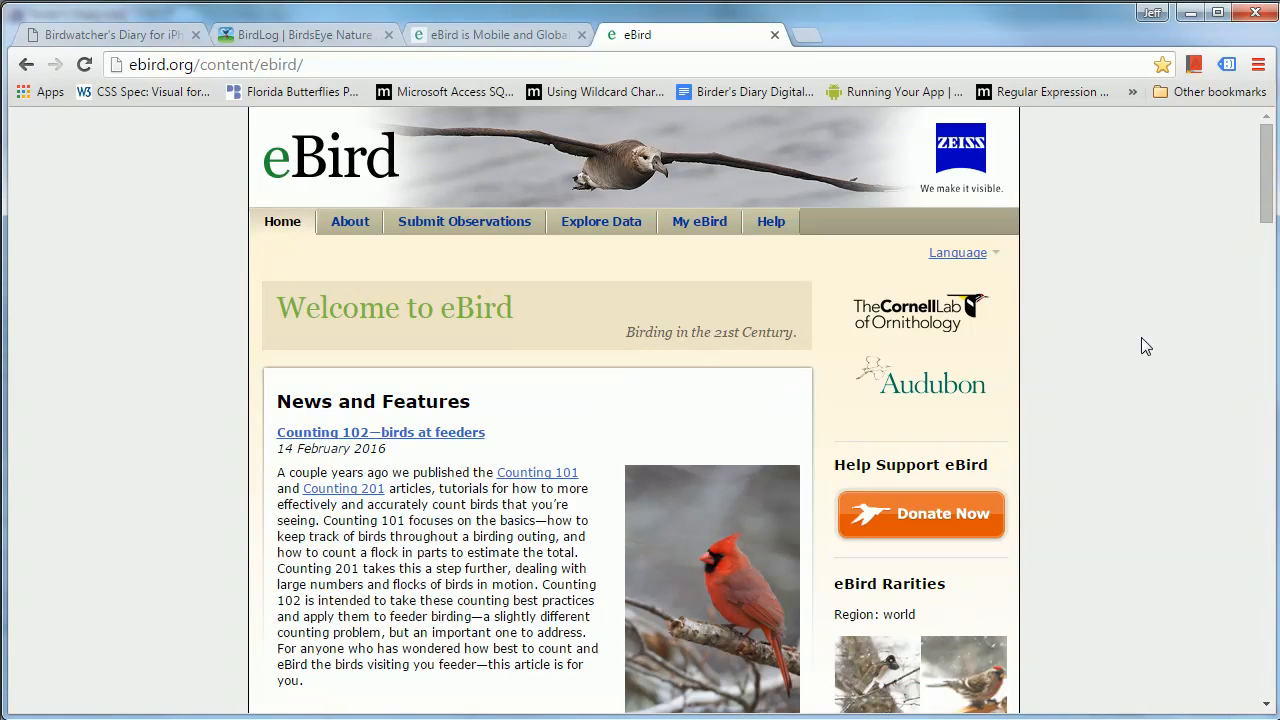
left_click(695, 229)
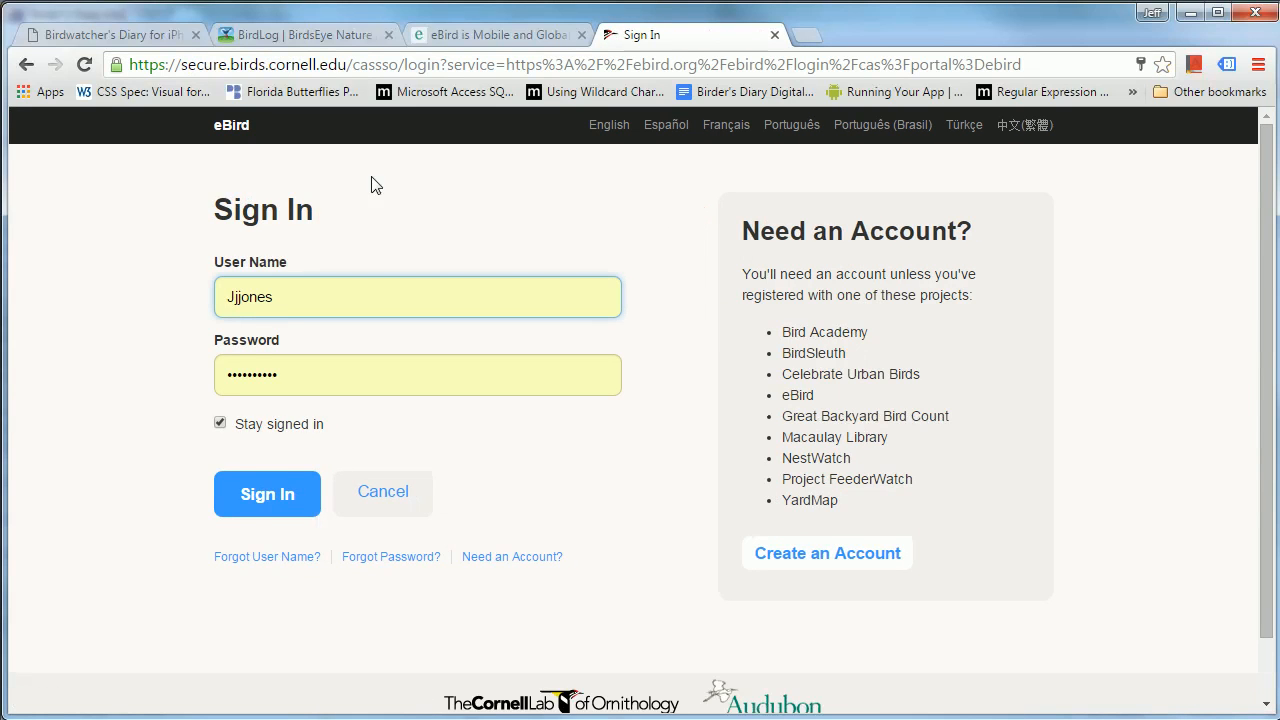
left_click(262, 500)
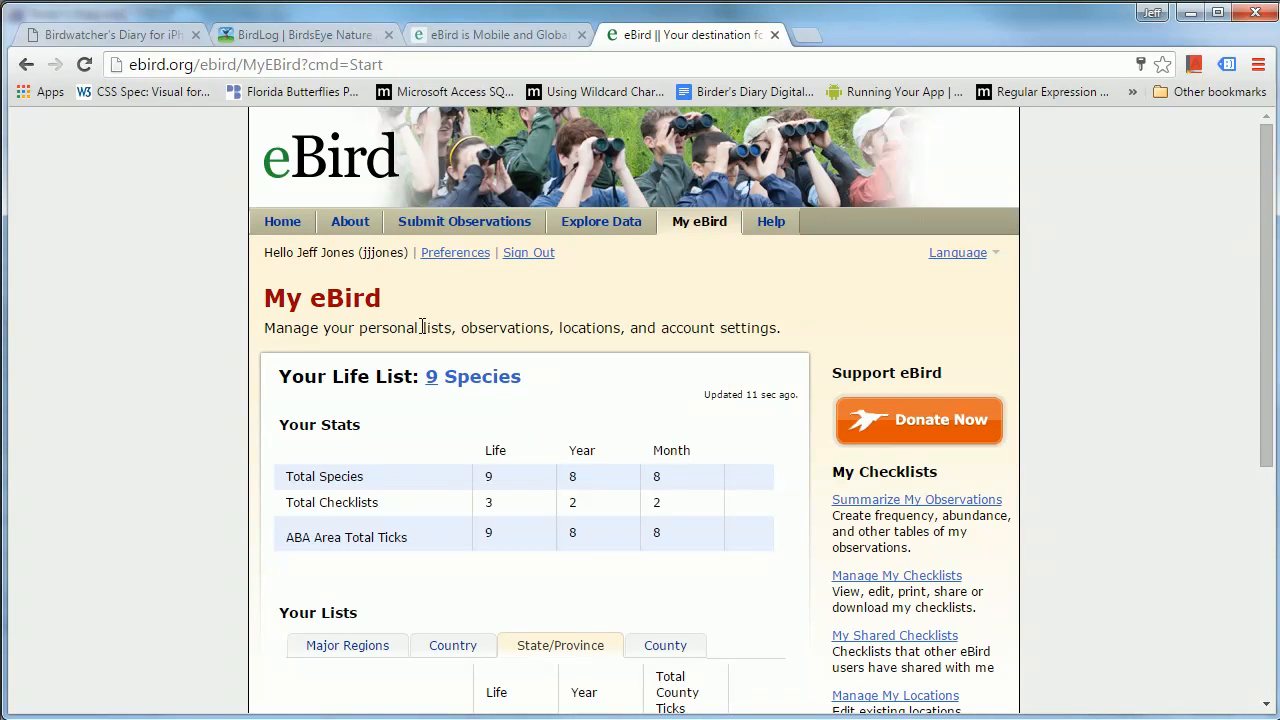
- Open the Import Data page from the My eBird checklist tools
left_click(1135, 457)
left_click_drag(1267, 450, 1268, 564)
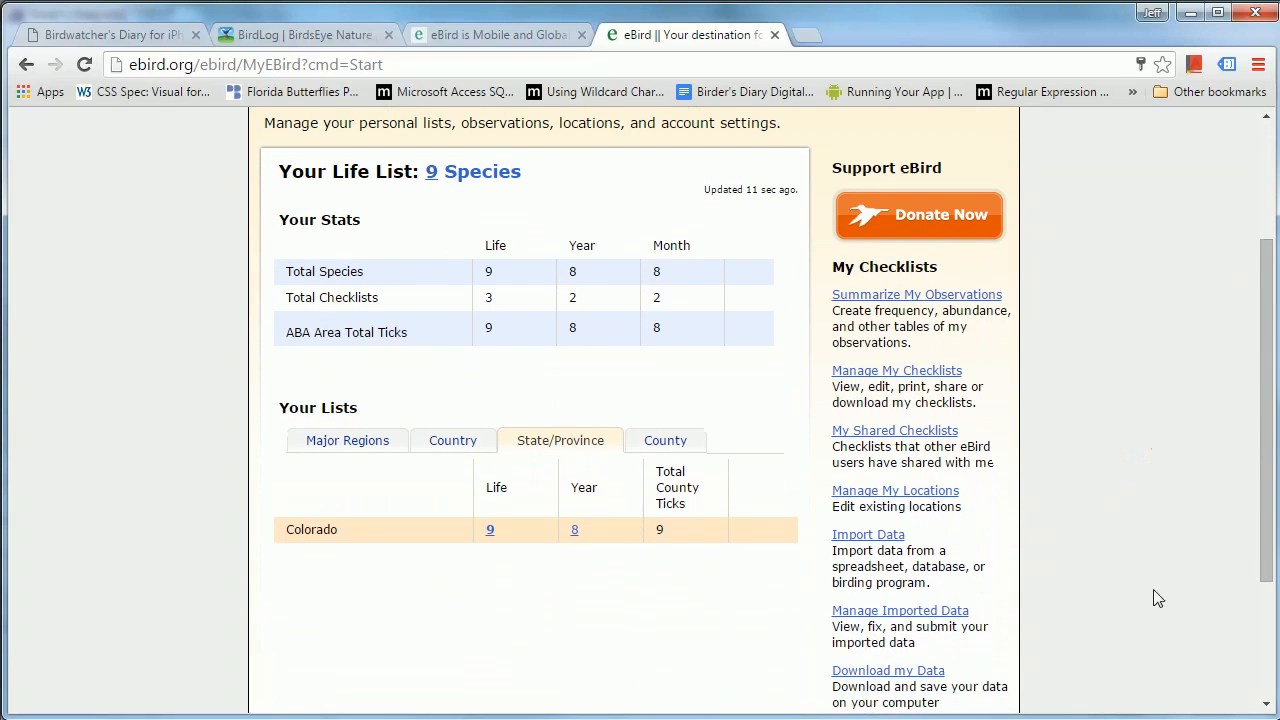
left_click(859, 541)
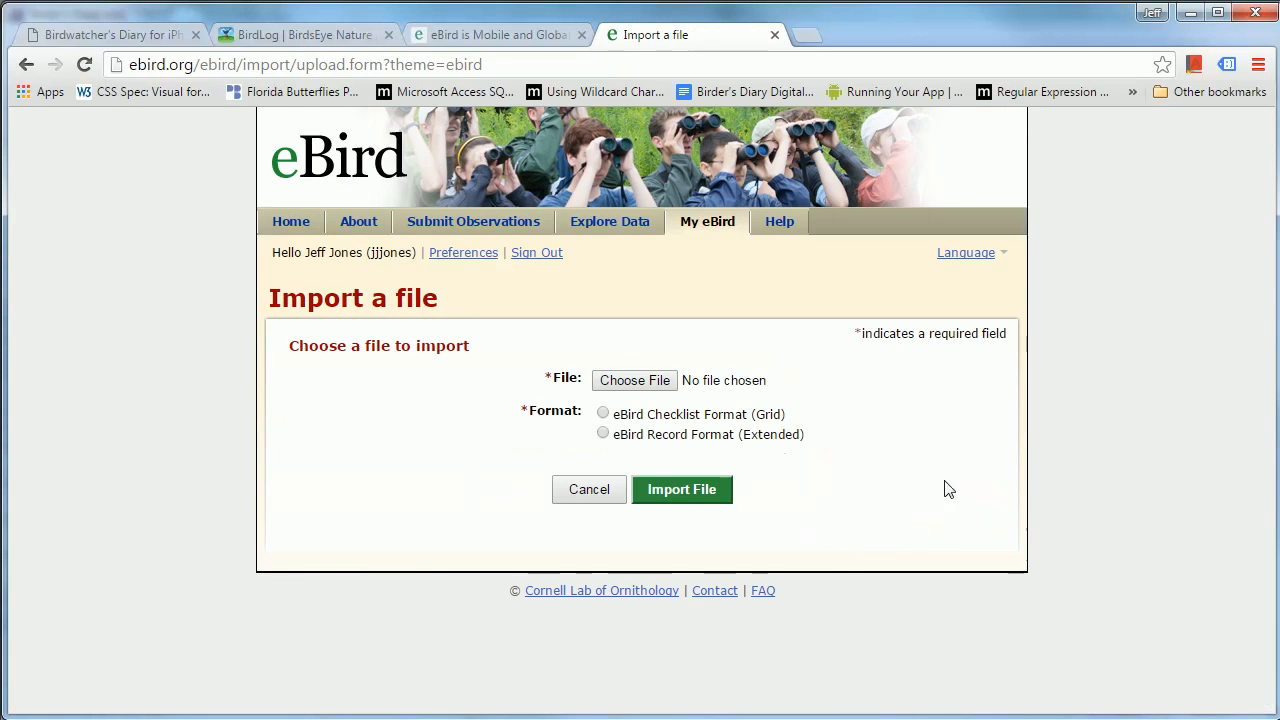
- Import "bd export for ebird upload.csv" using the eBird Record Format (Extended)
left_click(651, 382)
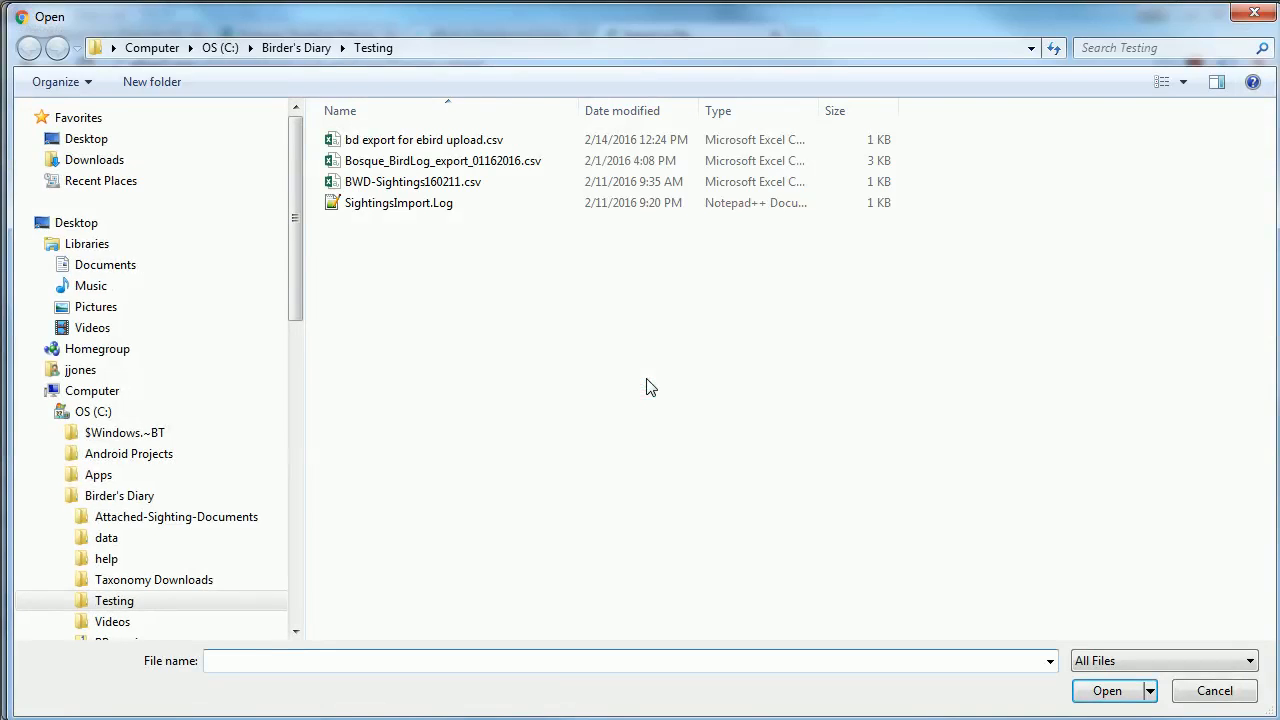
double_click(343, 141)
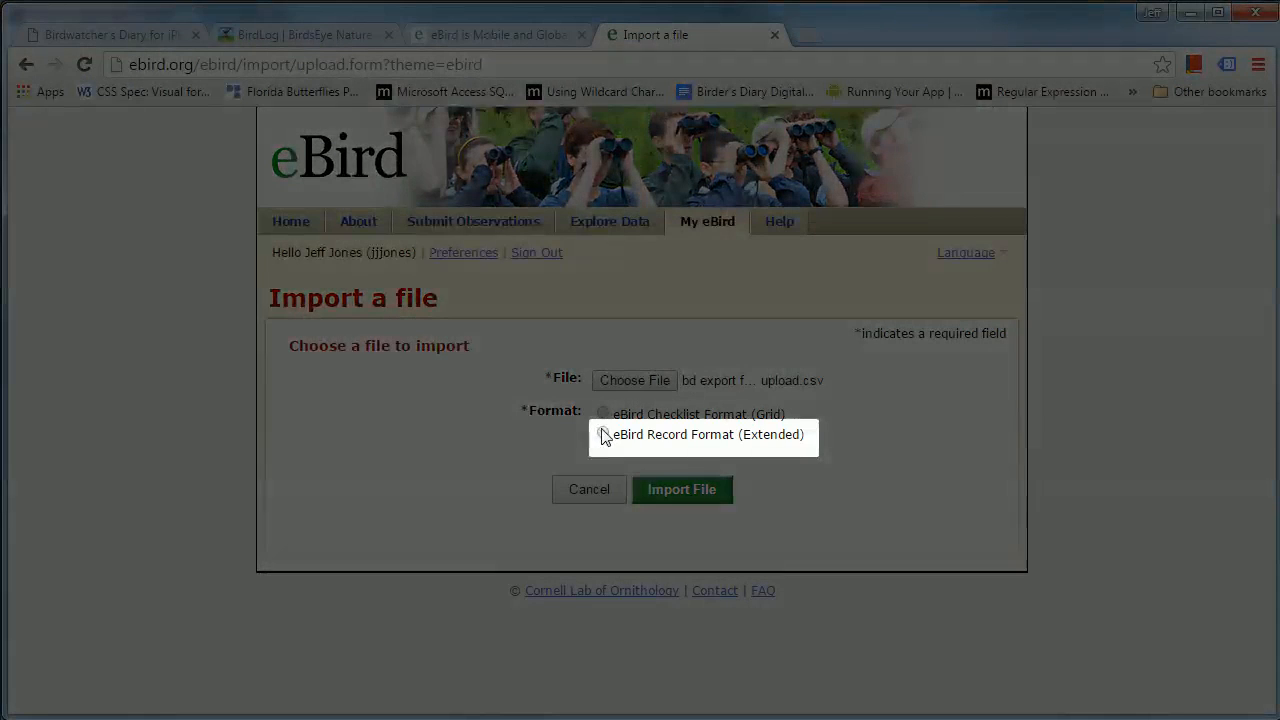
left_click(603, 434)
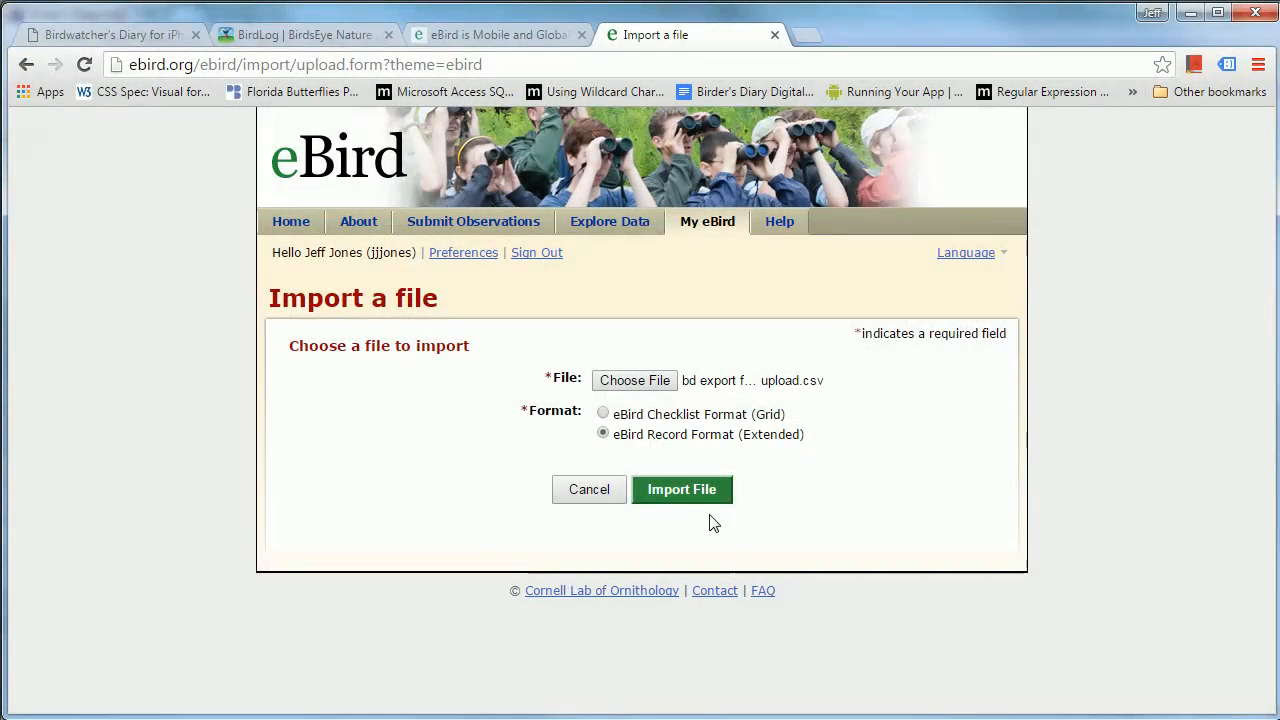
left_click(698, 492)
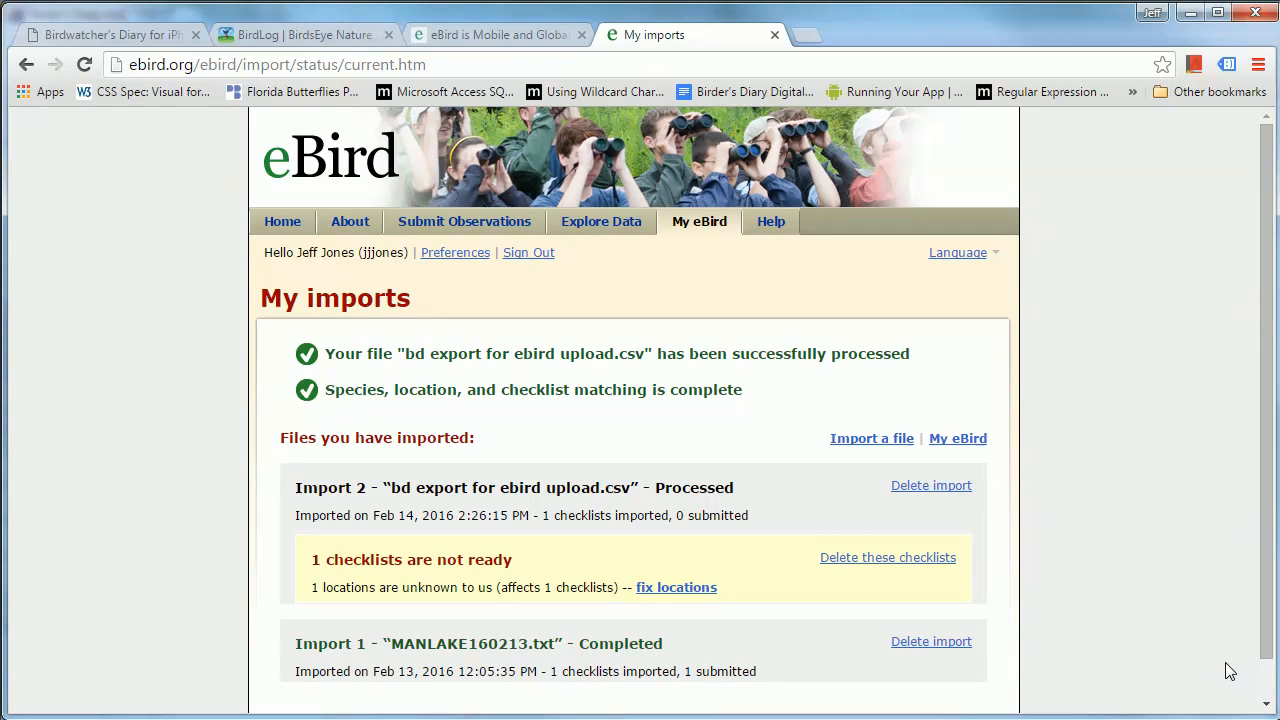
- Fix the import's unknown location by matching "Home" to the saved Woodland Park, Colorado location and apply the fix
left_click(1267, 683)
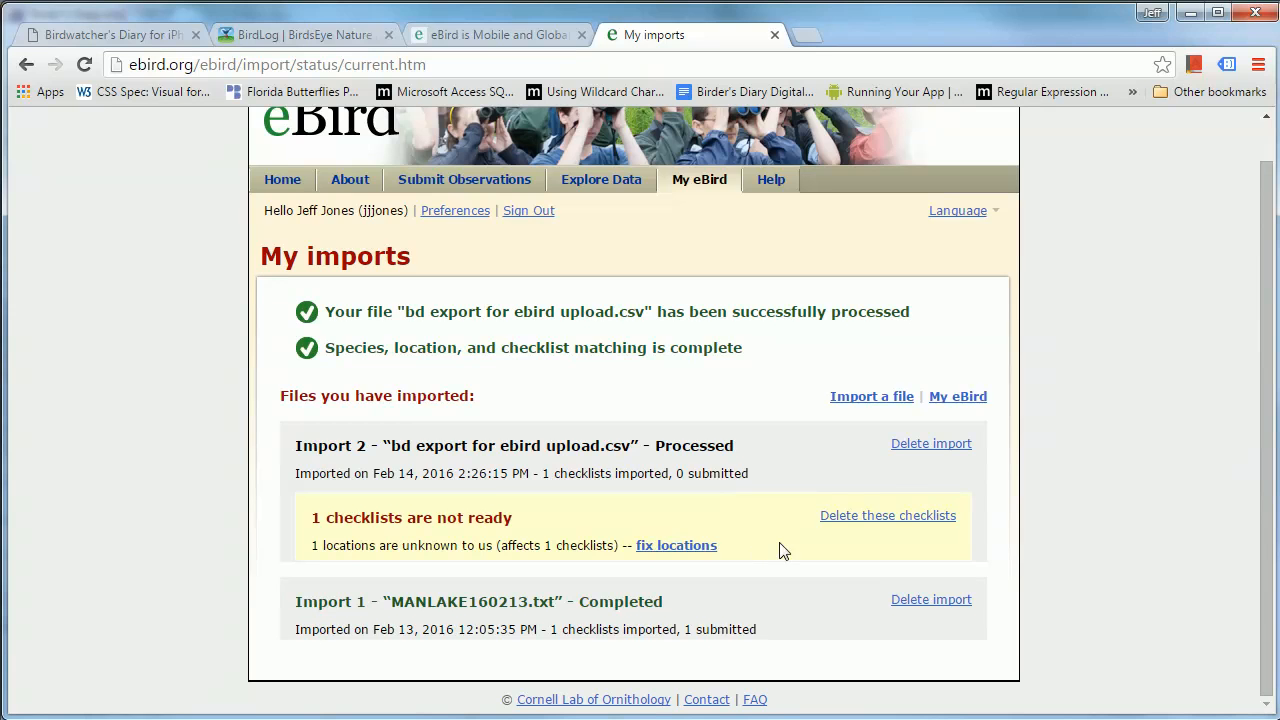
left_click(676, 546)
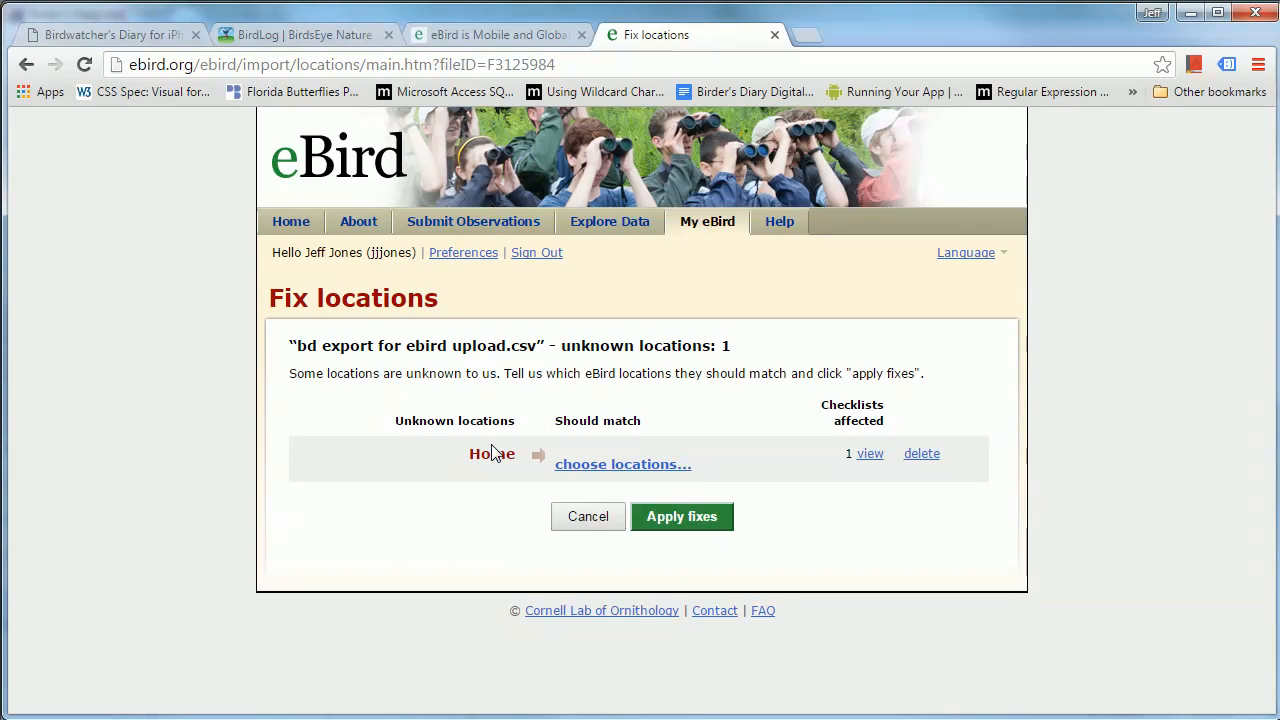
left_click(600, 466)
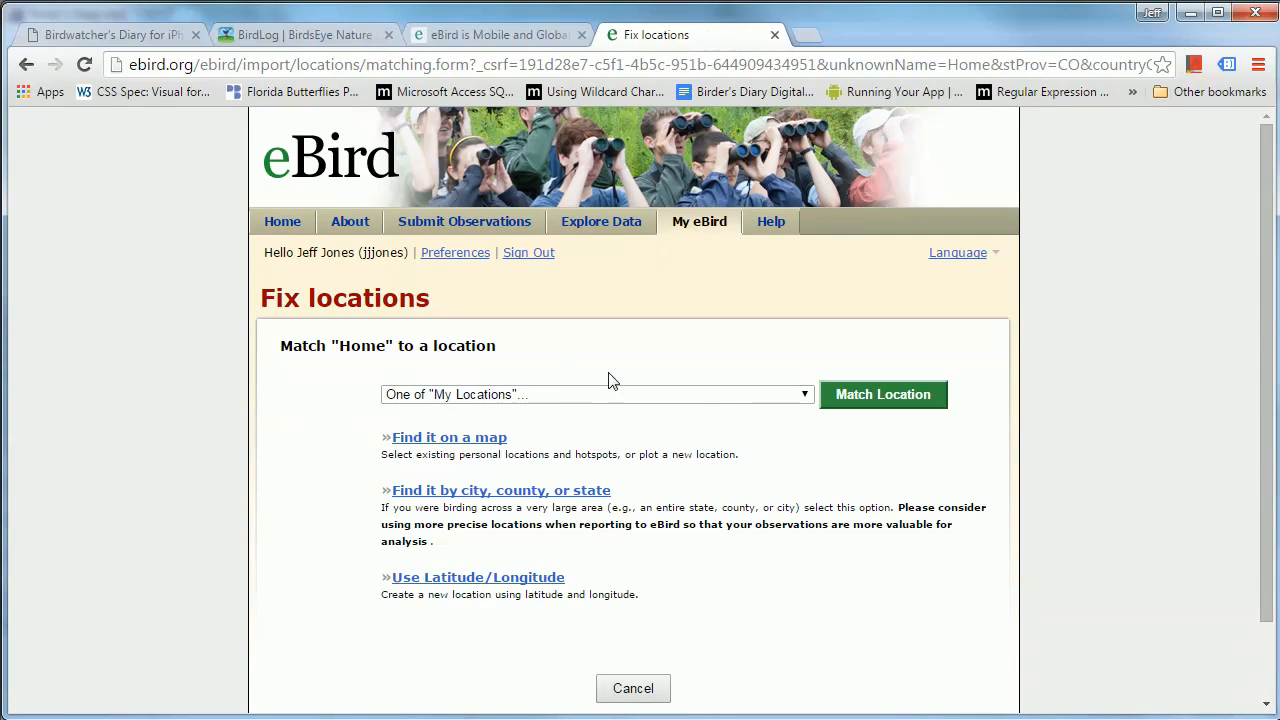
left_click(806, 395)
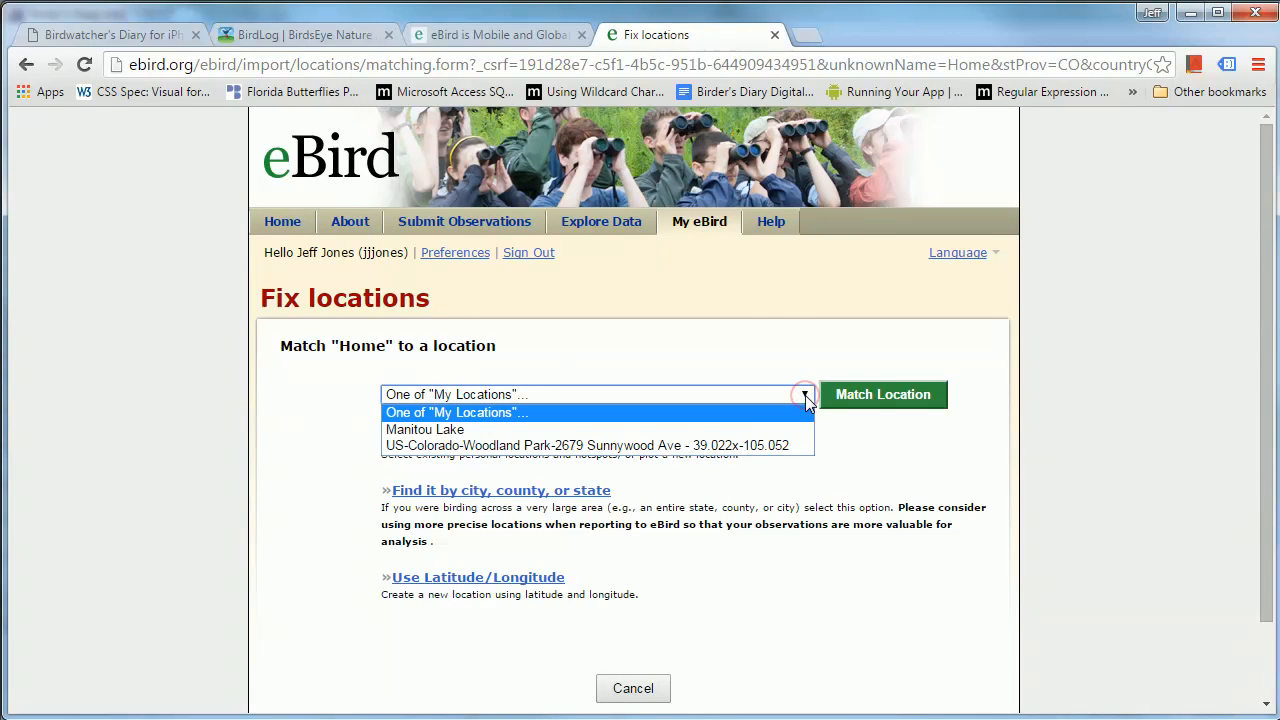
left_click(614, 446)
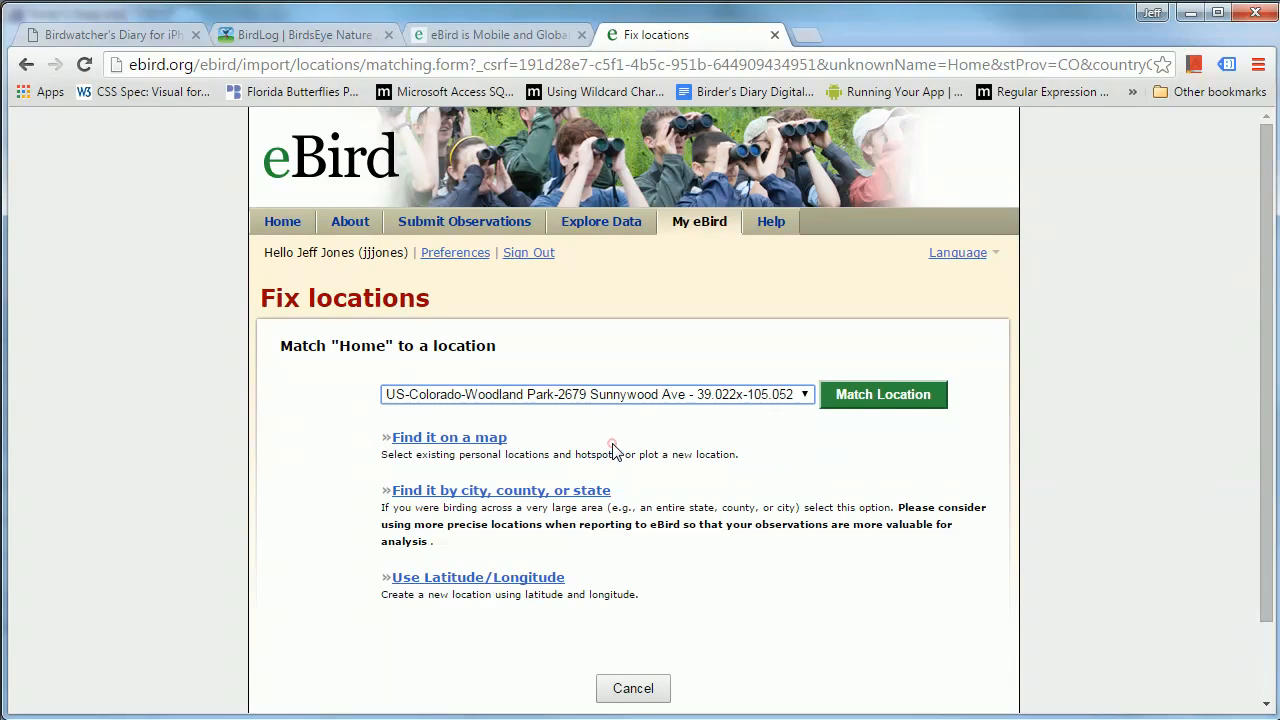
left_click(866, 400)
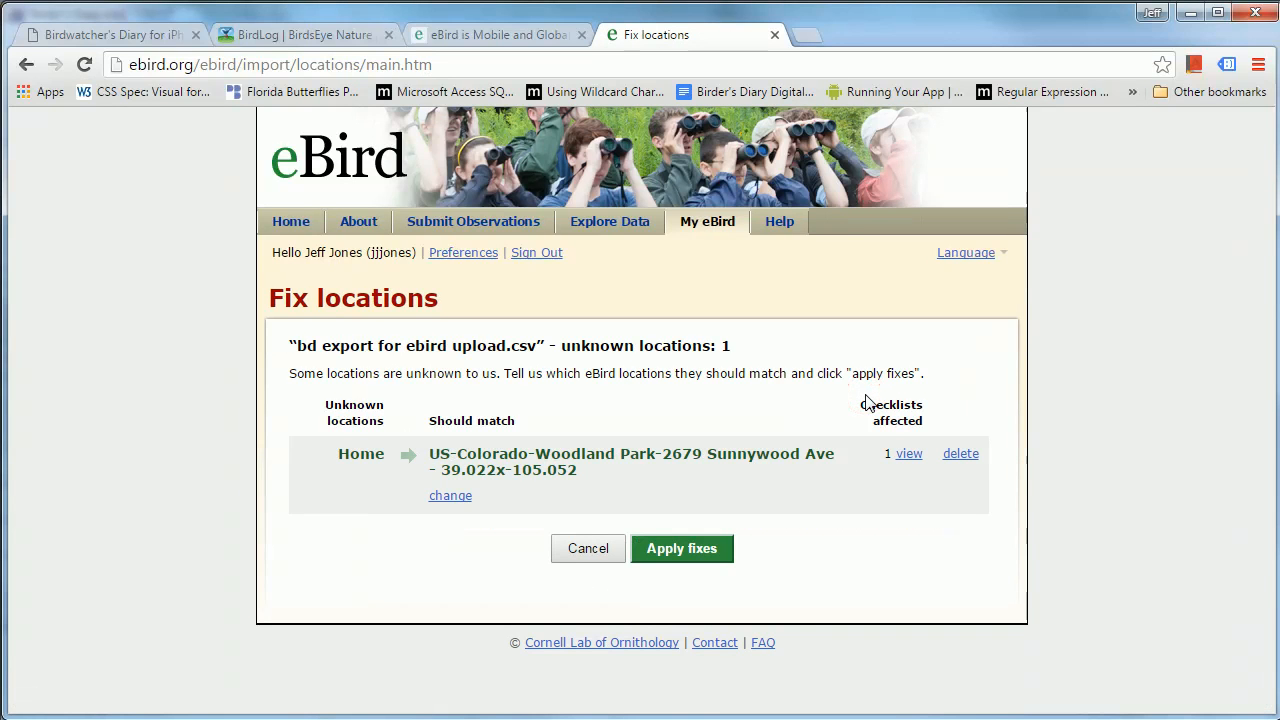
left_click(668, 552)
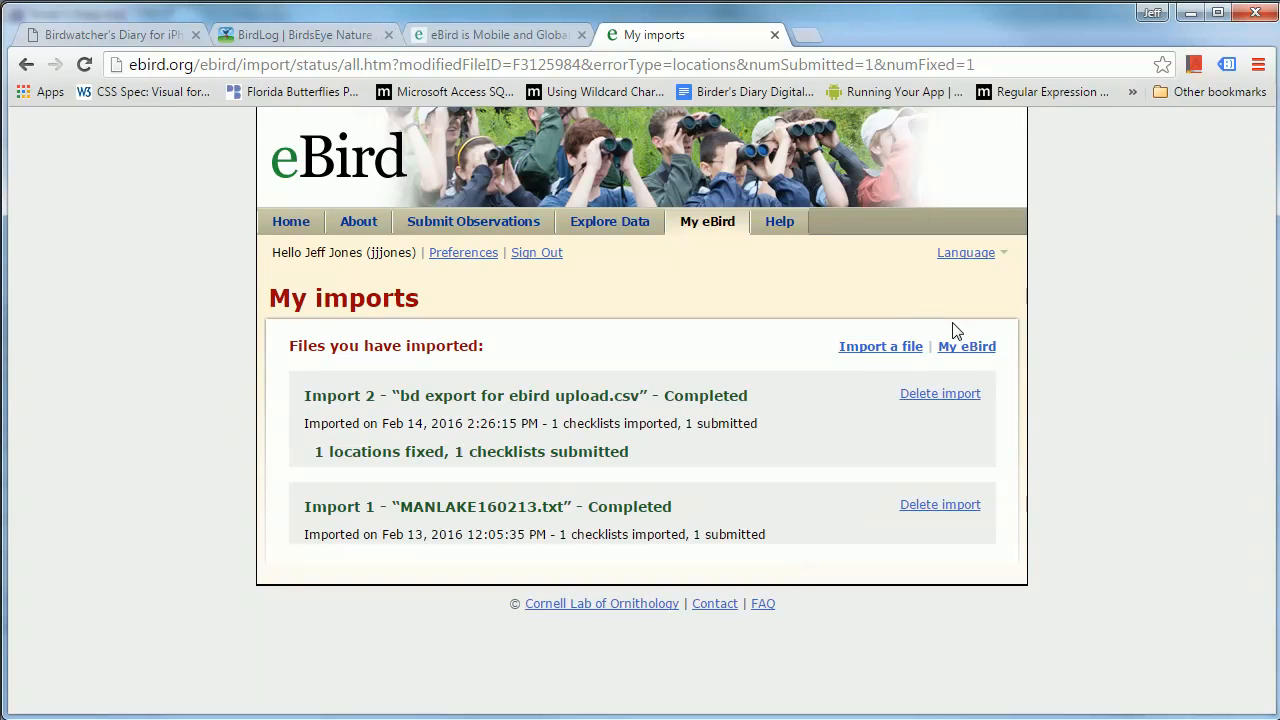
left_click(975, 347)
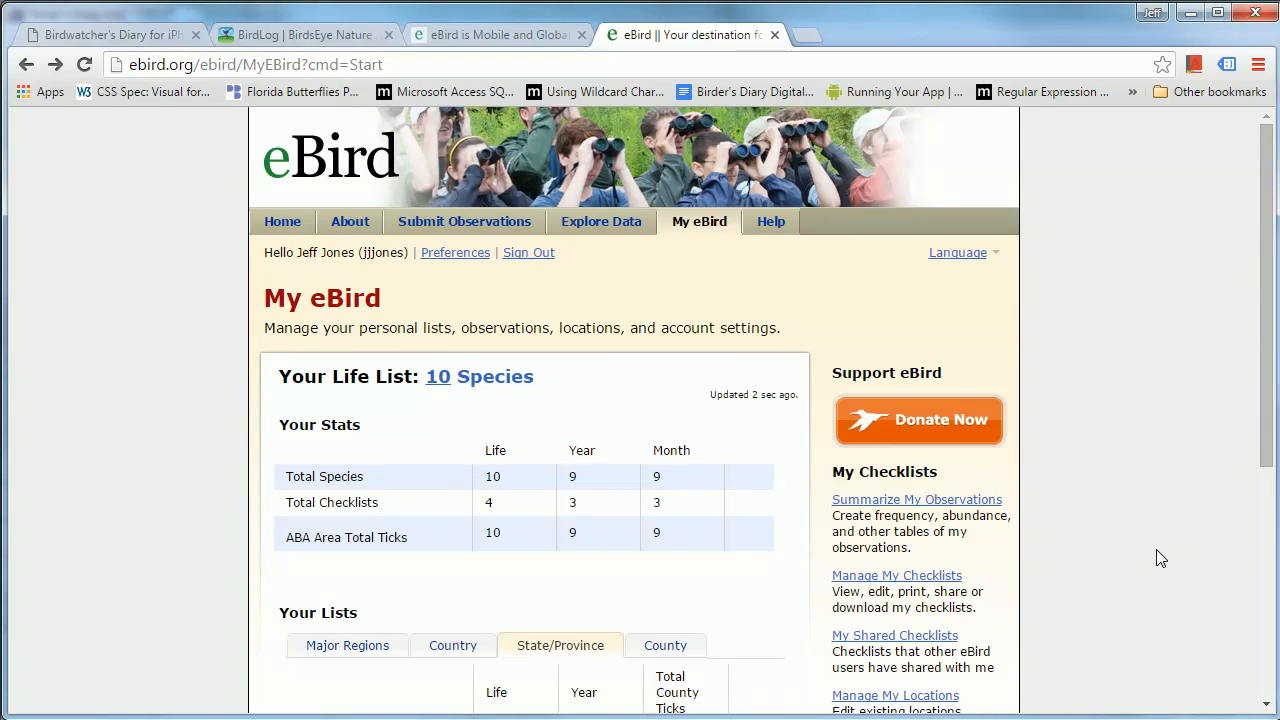
left_click(908, 584)
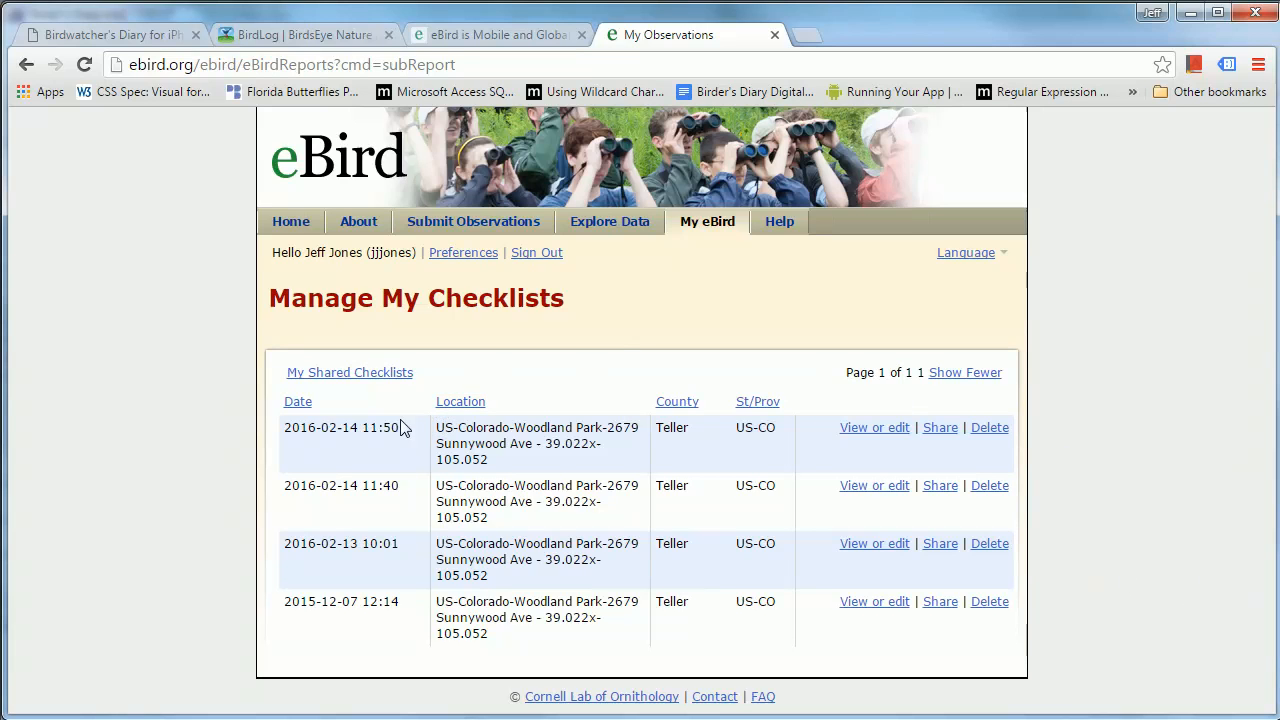
left_click(875, 437)
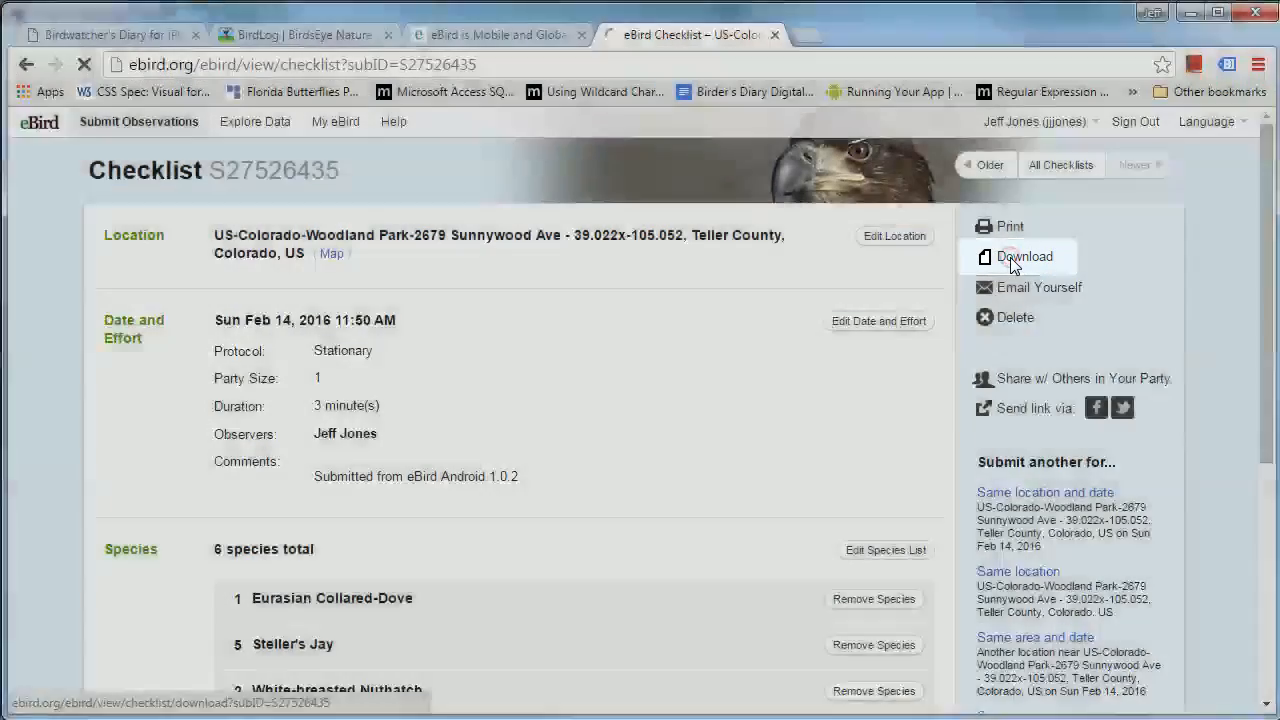
left_click(1013, 258)
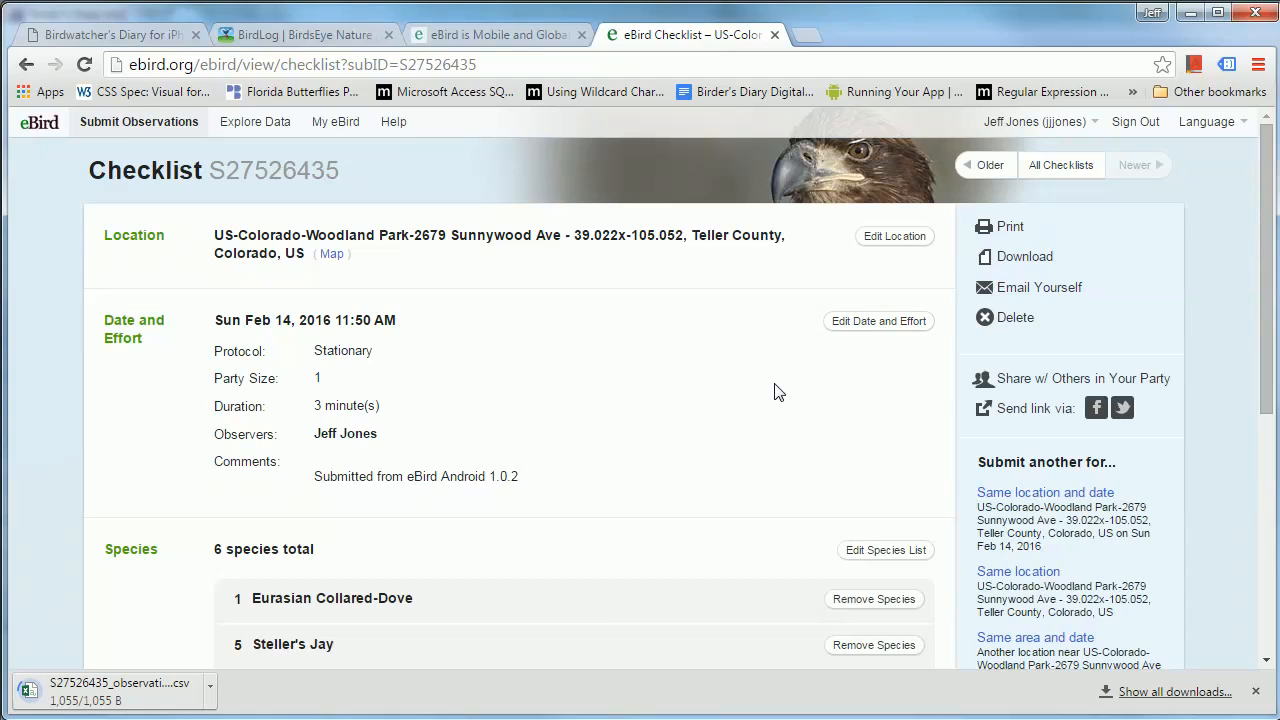
- Switch back to Birder's Diary and close the eBird export dialog and the sightings list
key("alt+Tab")
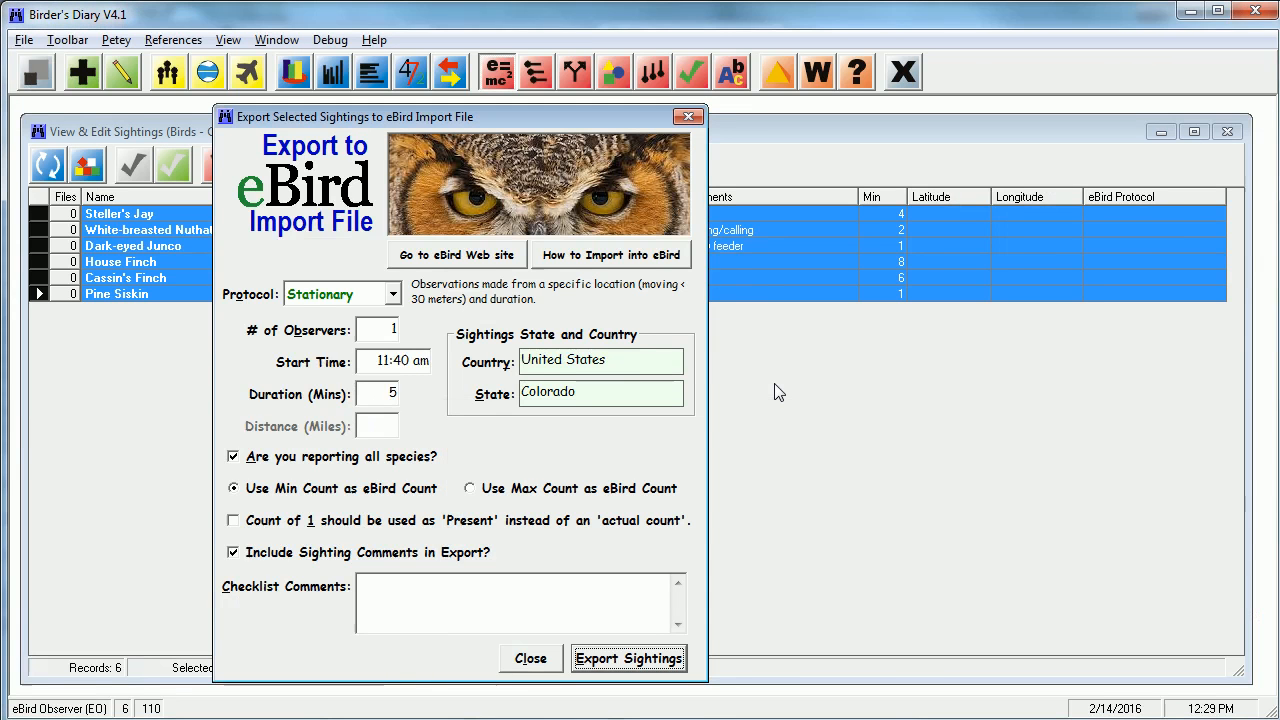
left_click(529, 659)
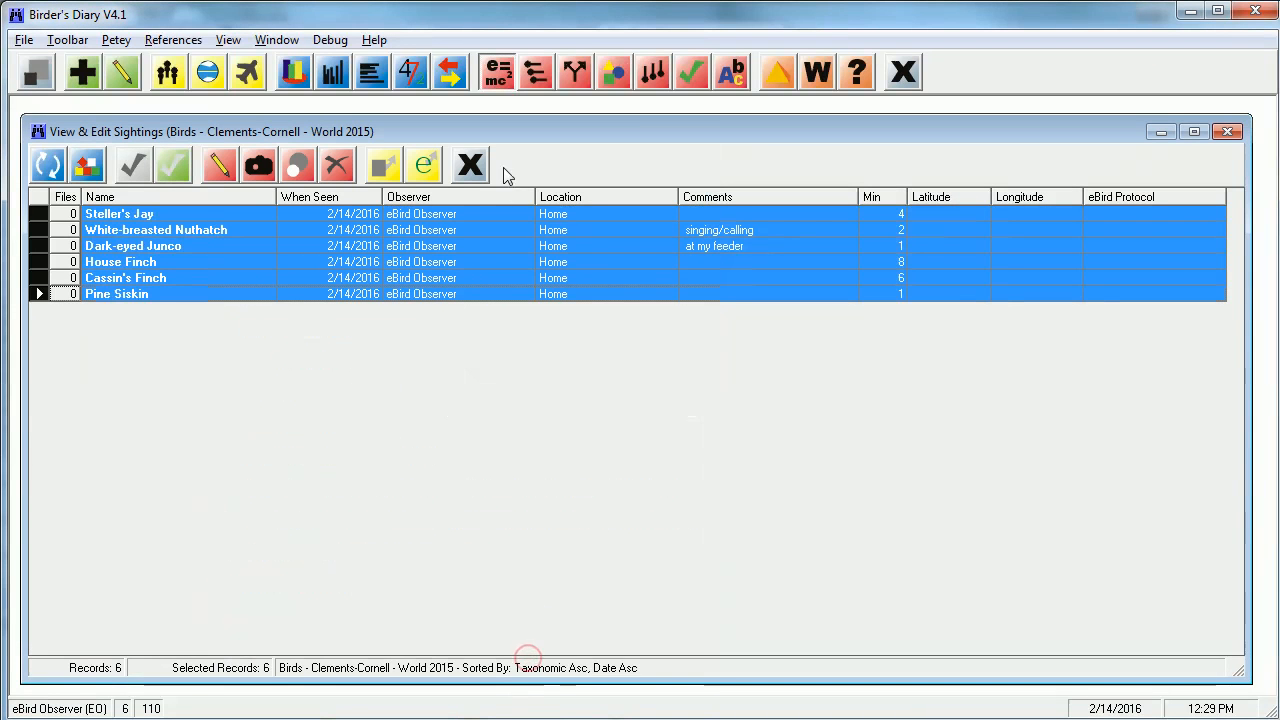
left_click(470, 165)
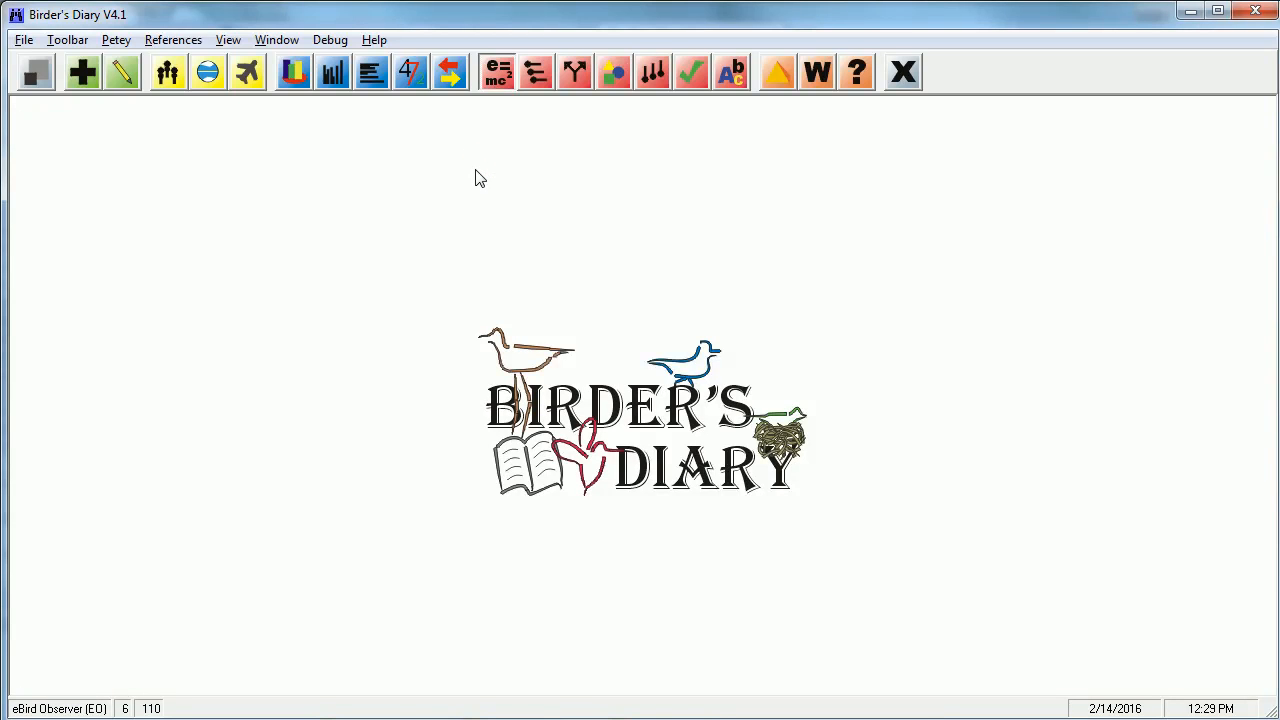
- Import sightings from the eBird formatted file "S27526435_observations.csv" in Downloads, using the Birds - Clements-Cornell - World 2015 taxonomy
left_click(26, 44)
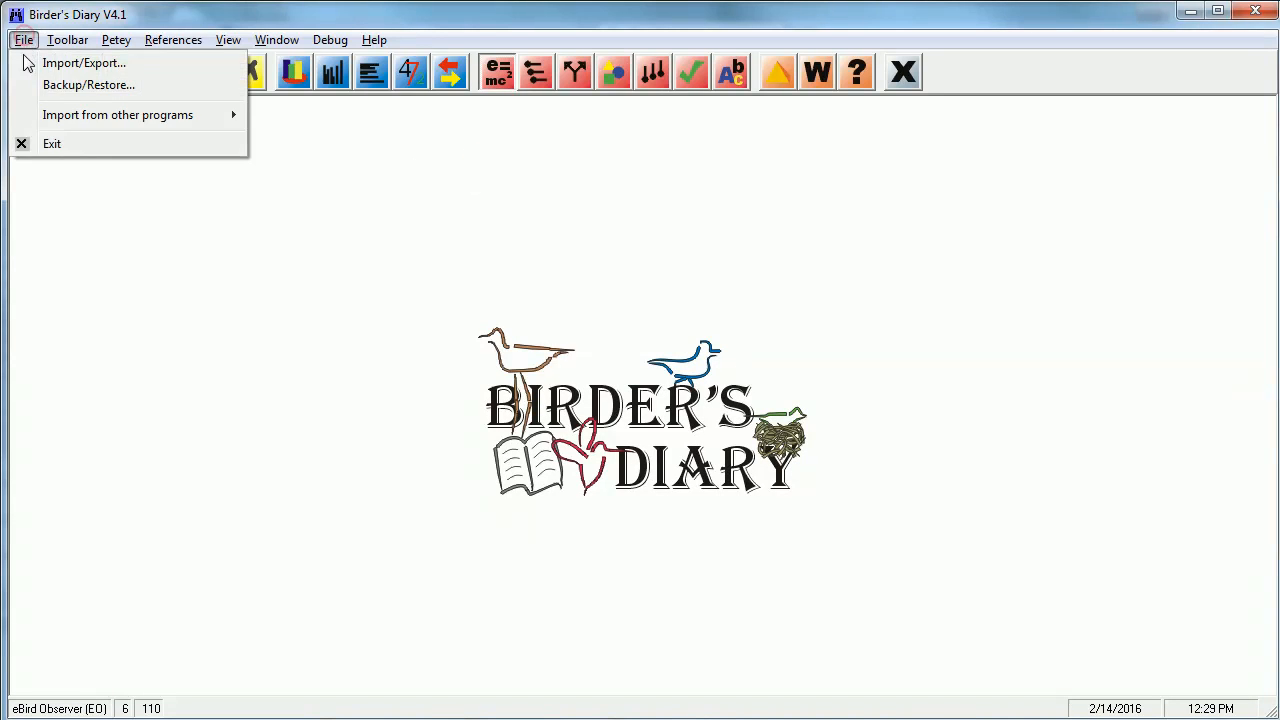
left_click(65, 64)
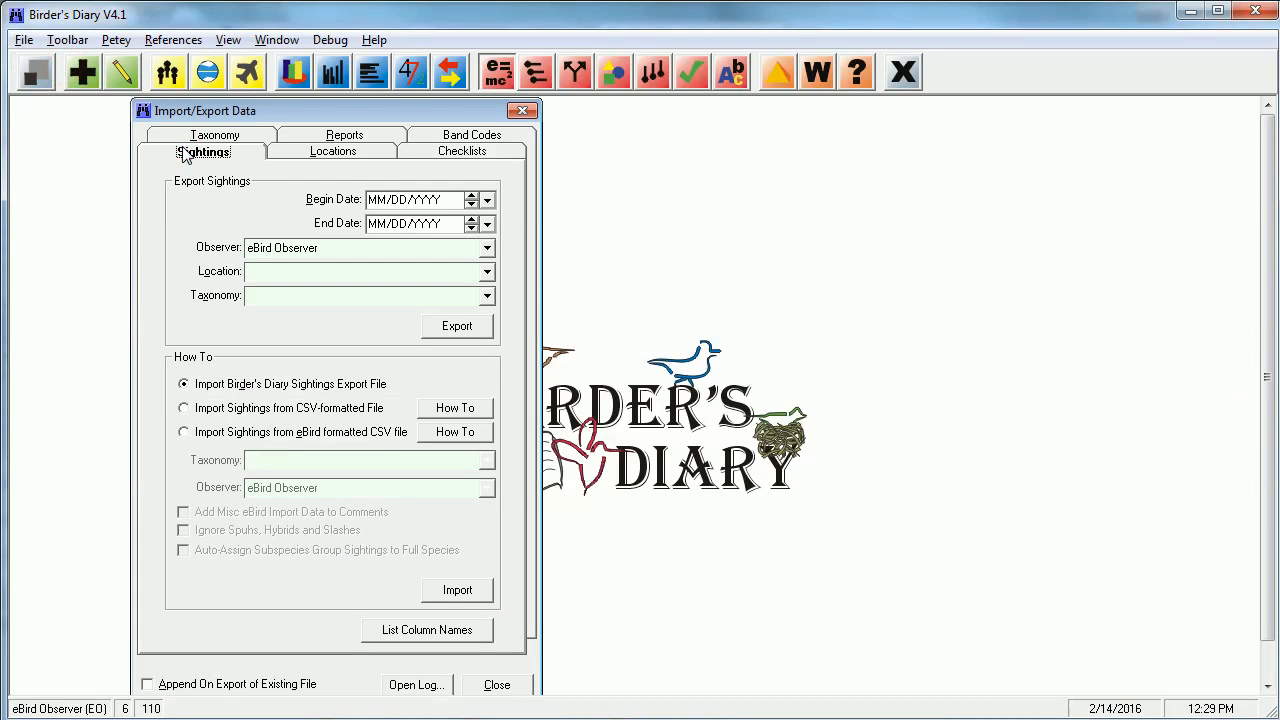
left_click(189, 437)
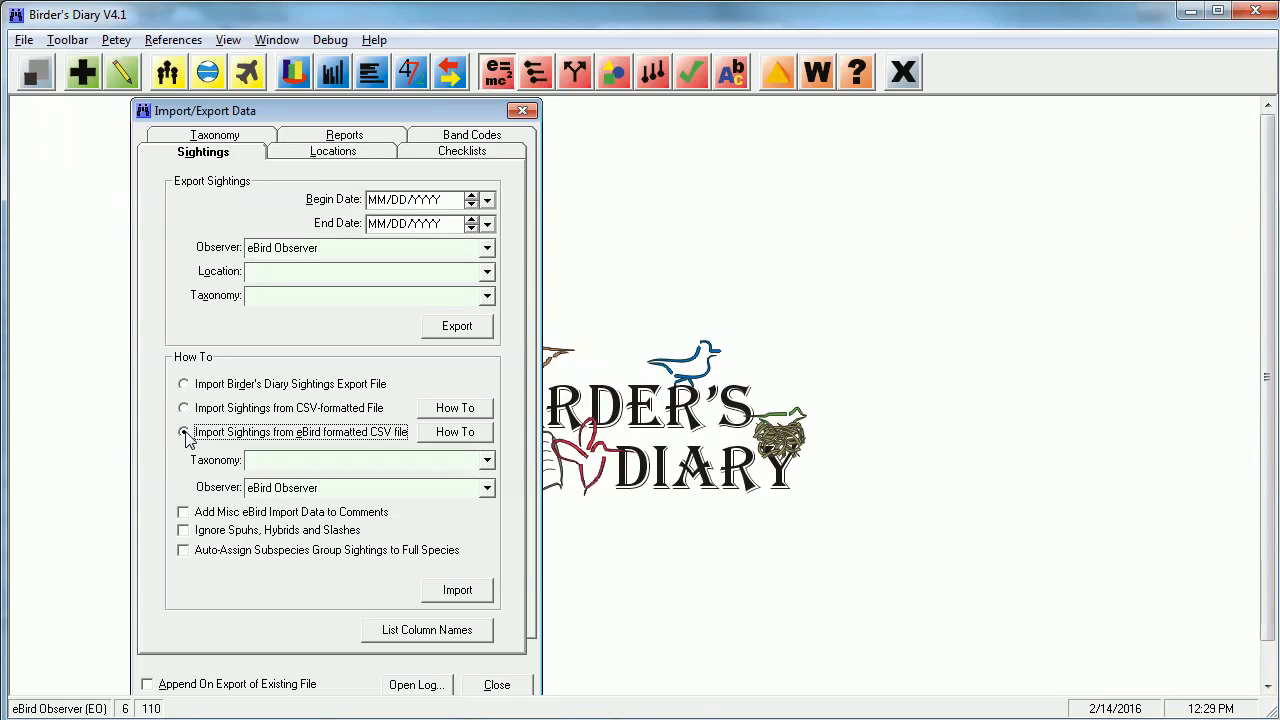
left_click(316, 460)
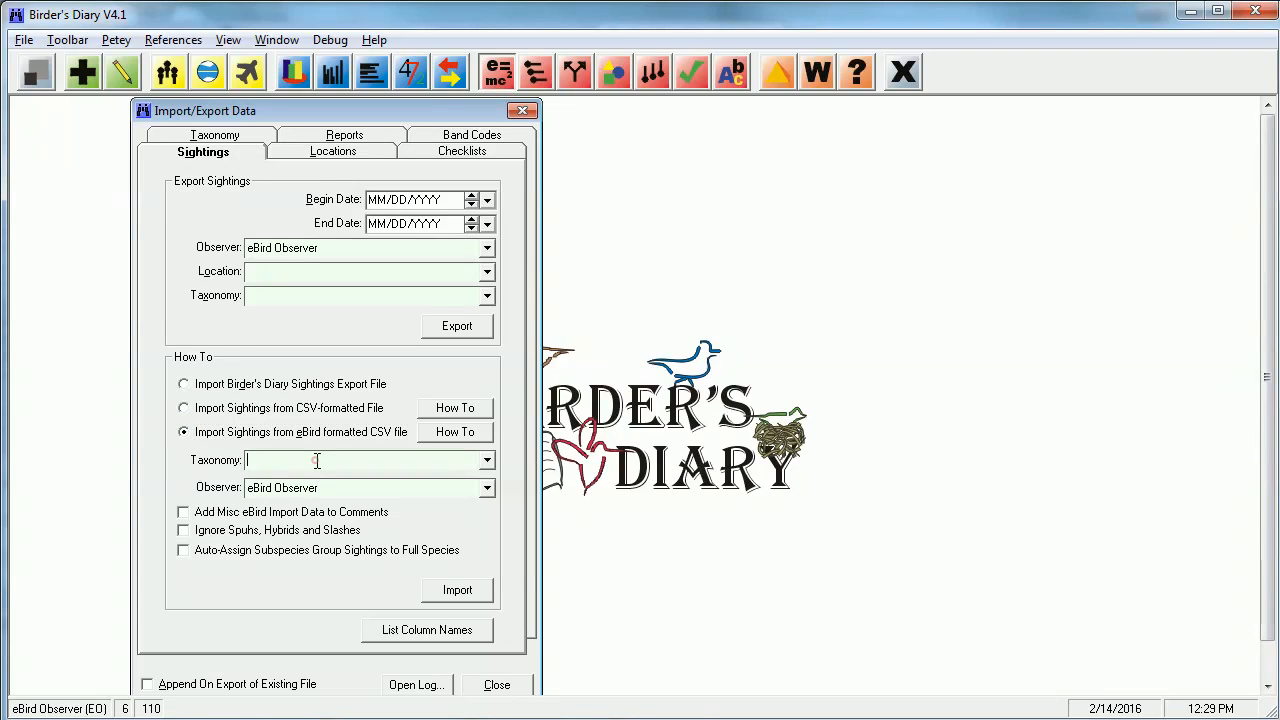
type("Clements-Cornell - World 2015")
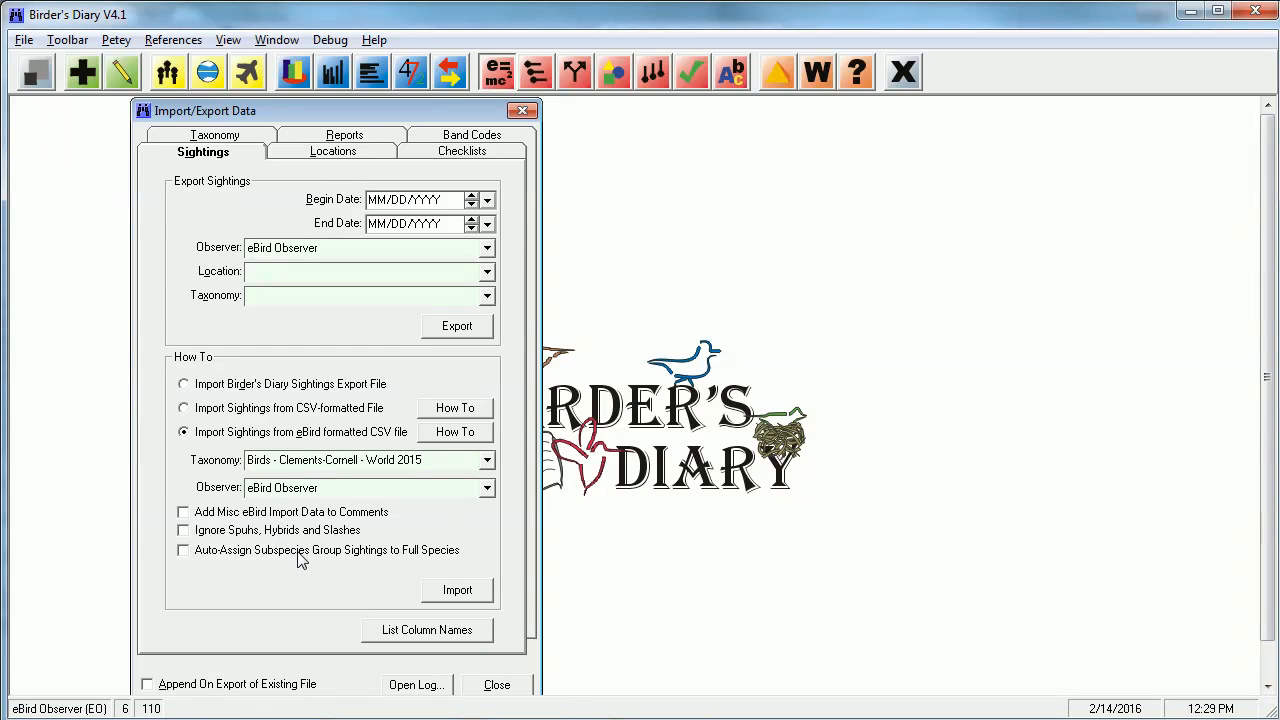
left_click(457, 590)
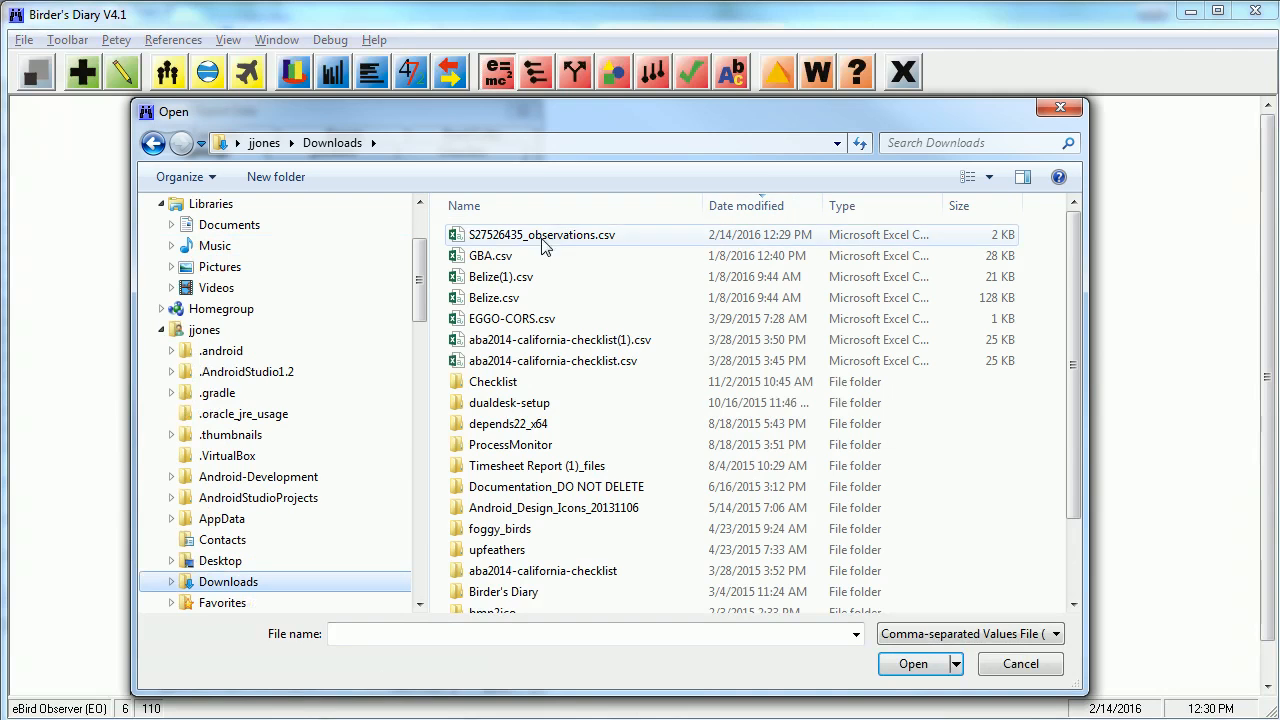
left_click(507, 236)
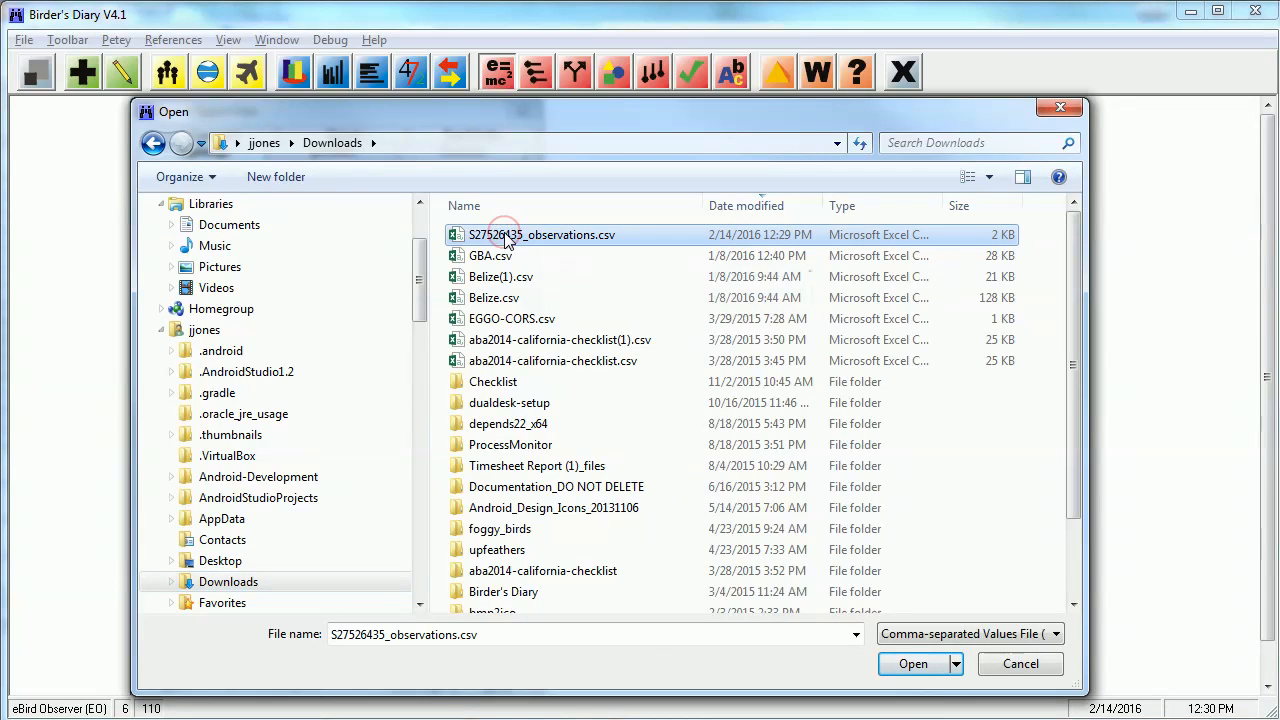
left_click(912, 664)
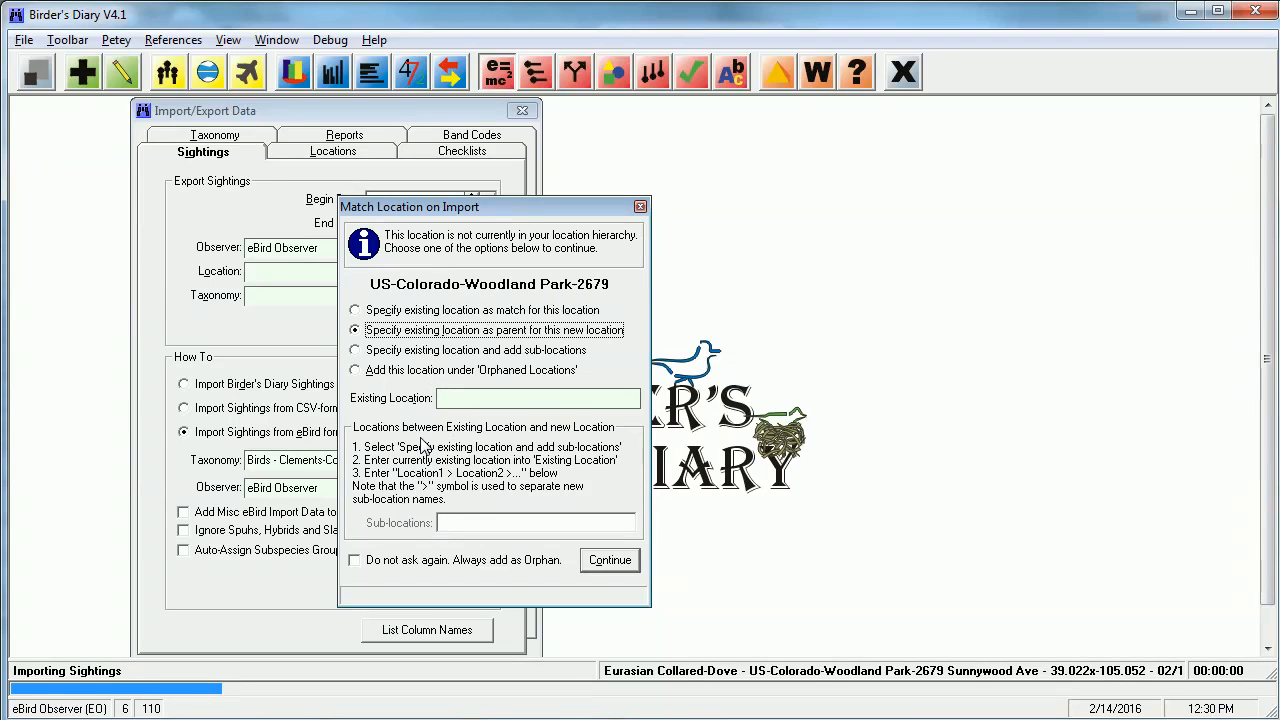
- Match the imported location to the existing location Home, complete the import and accept the Location Performance table rebuild
left_click(357, 311)
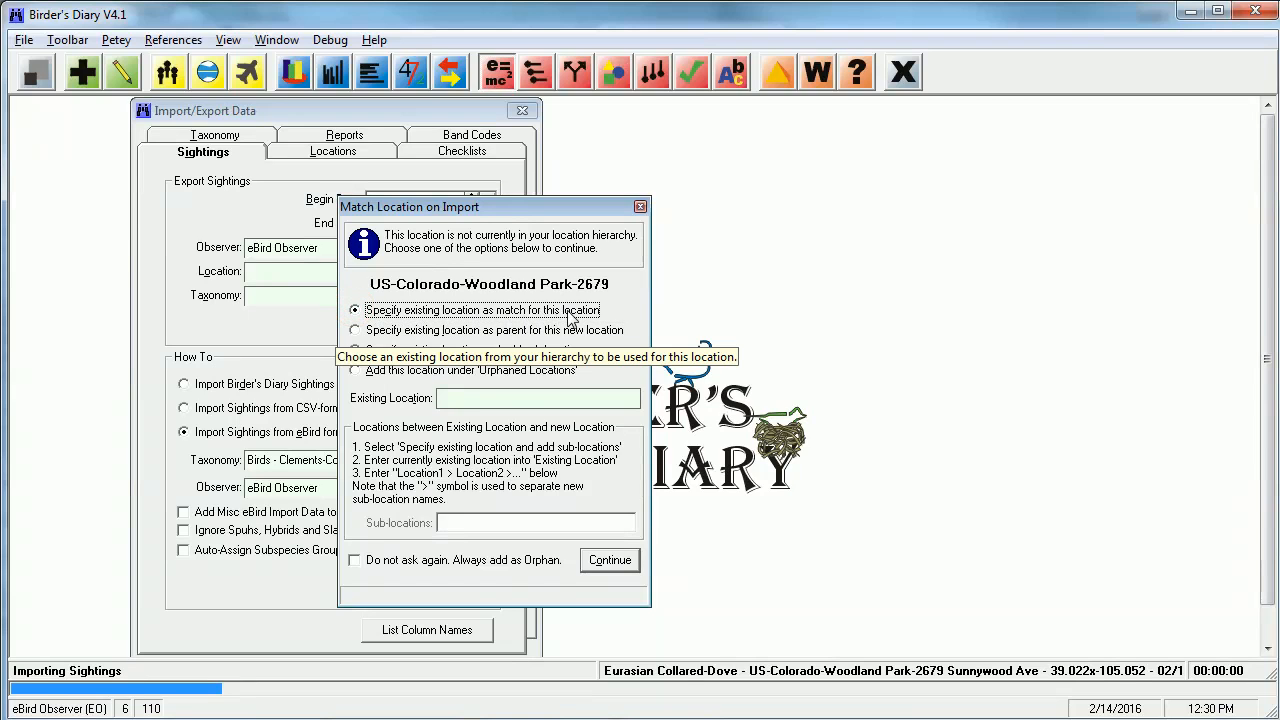
left_click(490, 397)
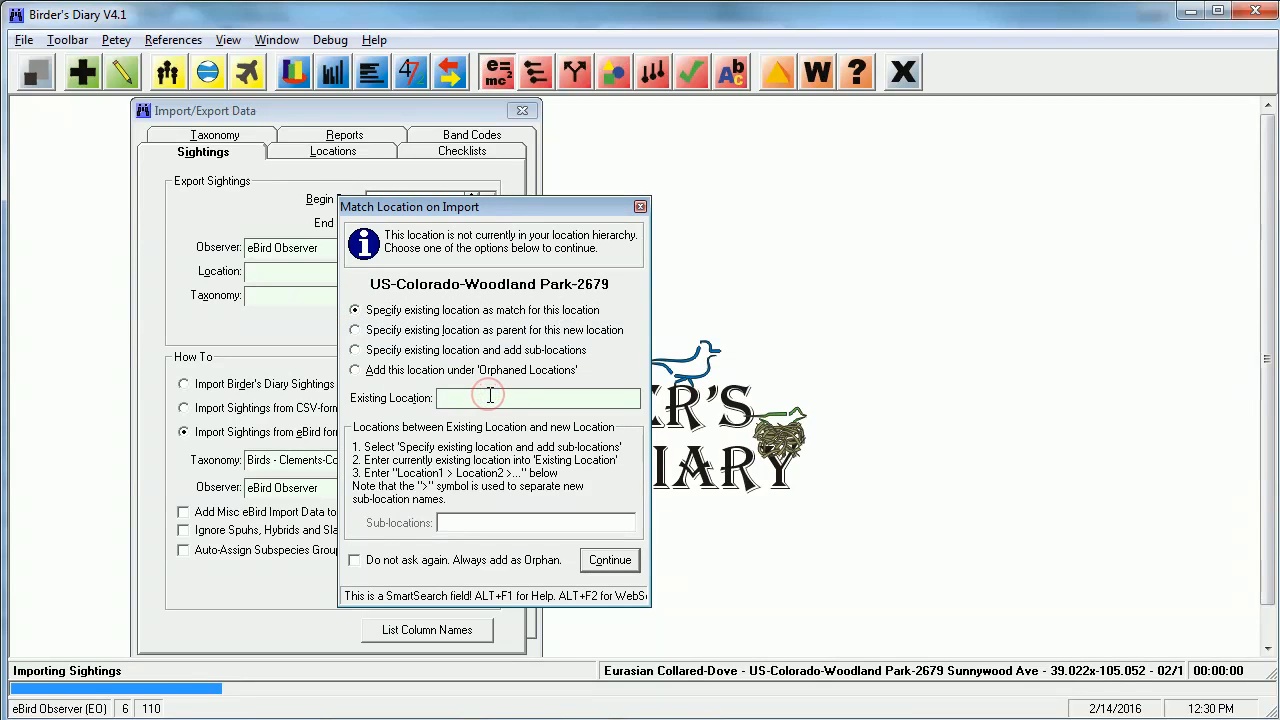
type("home")
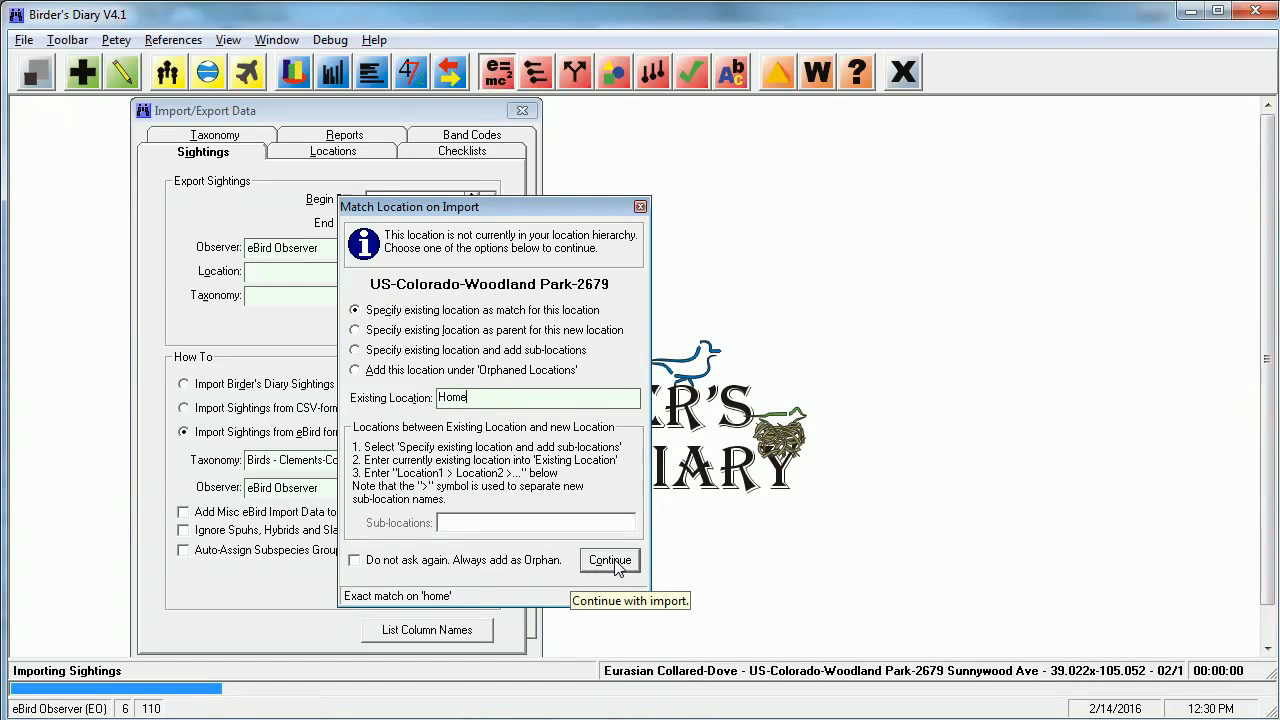
left_click(614, 563)
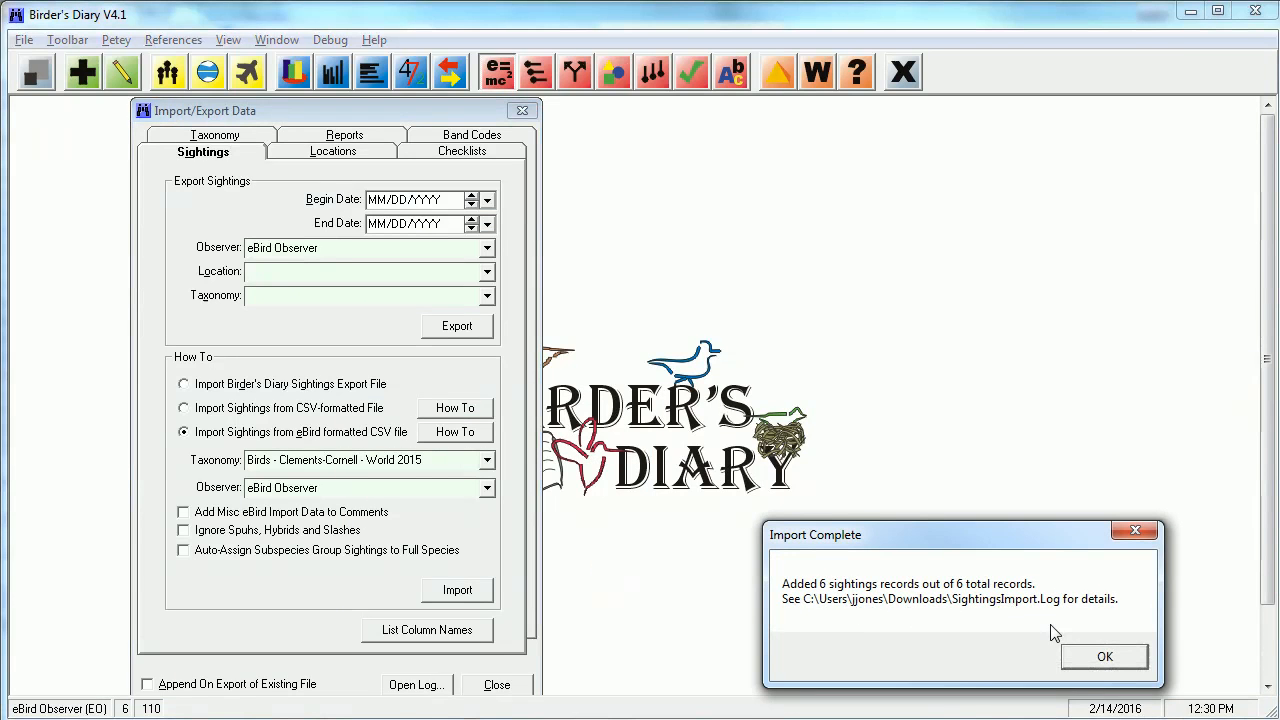
left_click(1104, 657)
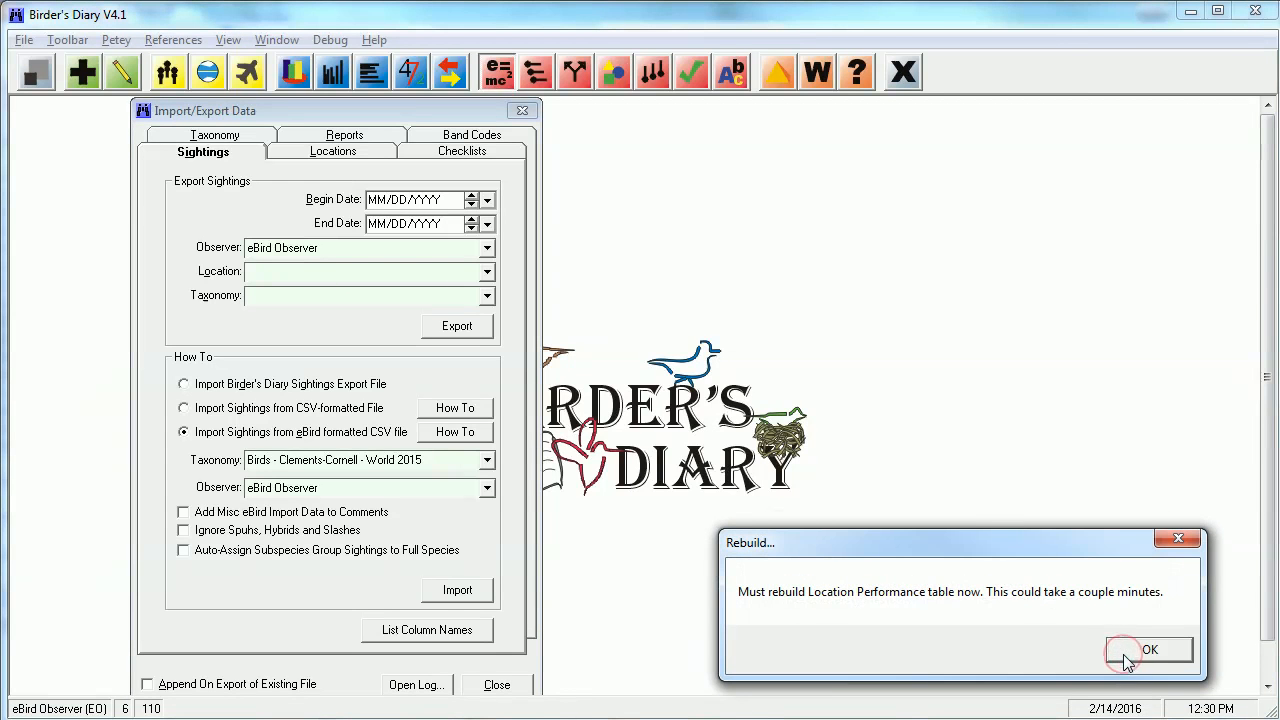
left_click(1151, 652)
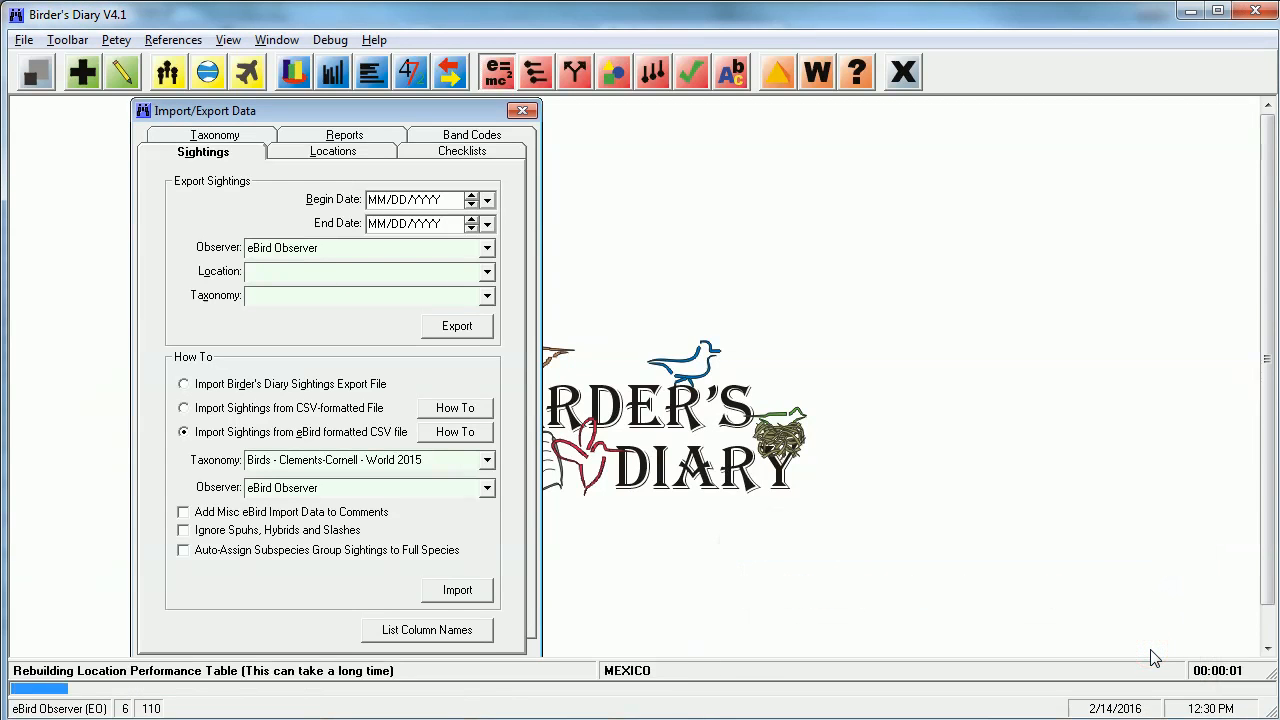